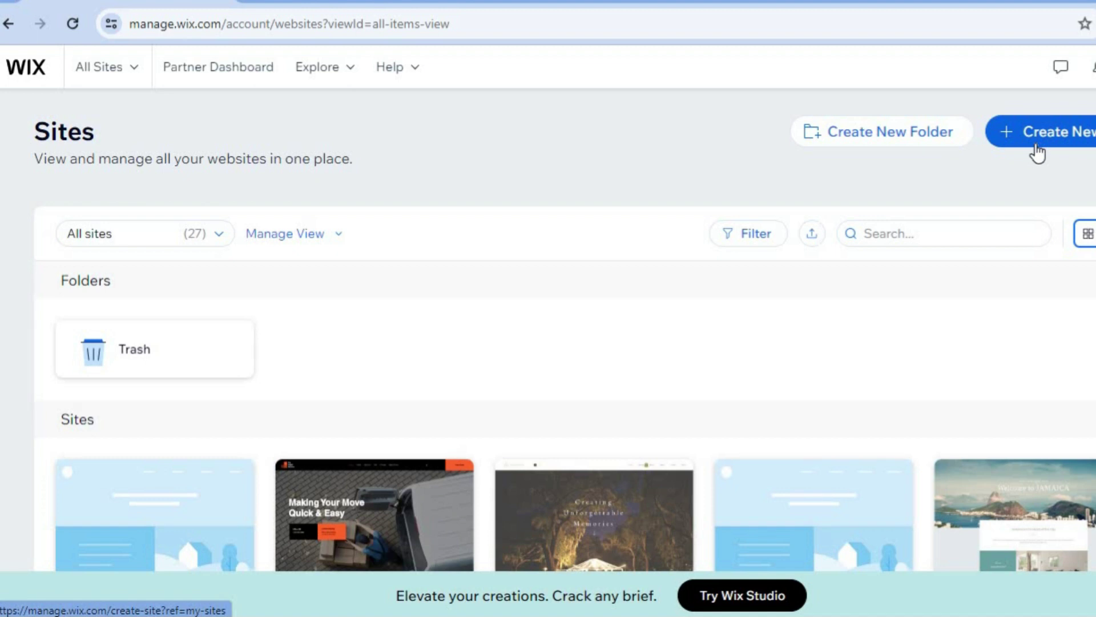
Start creating a new site on Wix Editor and choose to set it up without AI.
click(1038, 152)
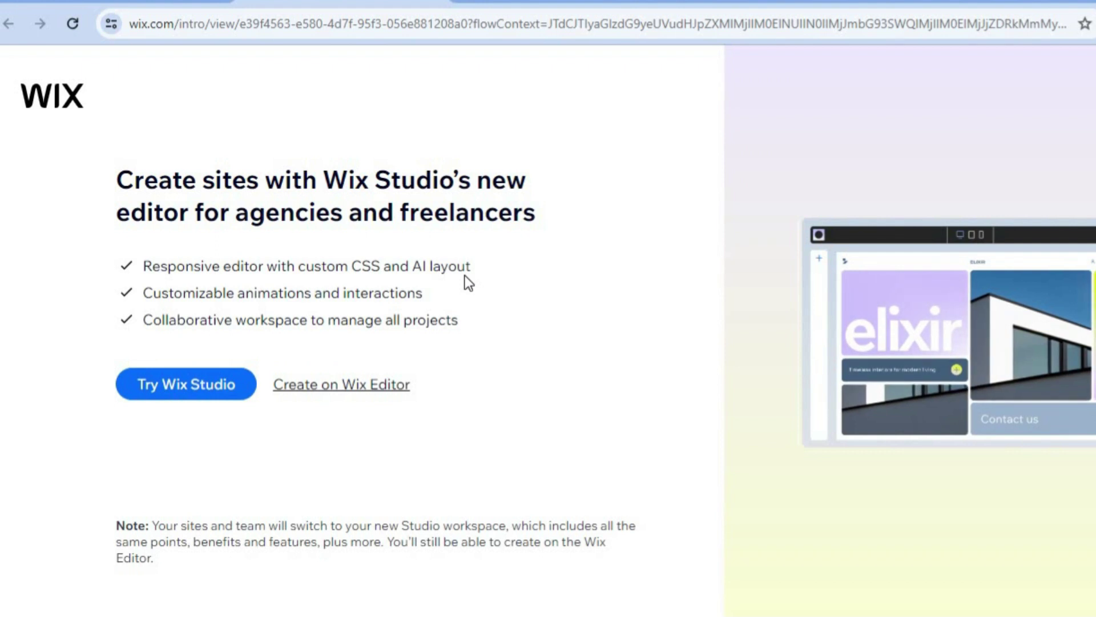
click(369, 388)
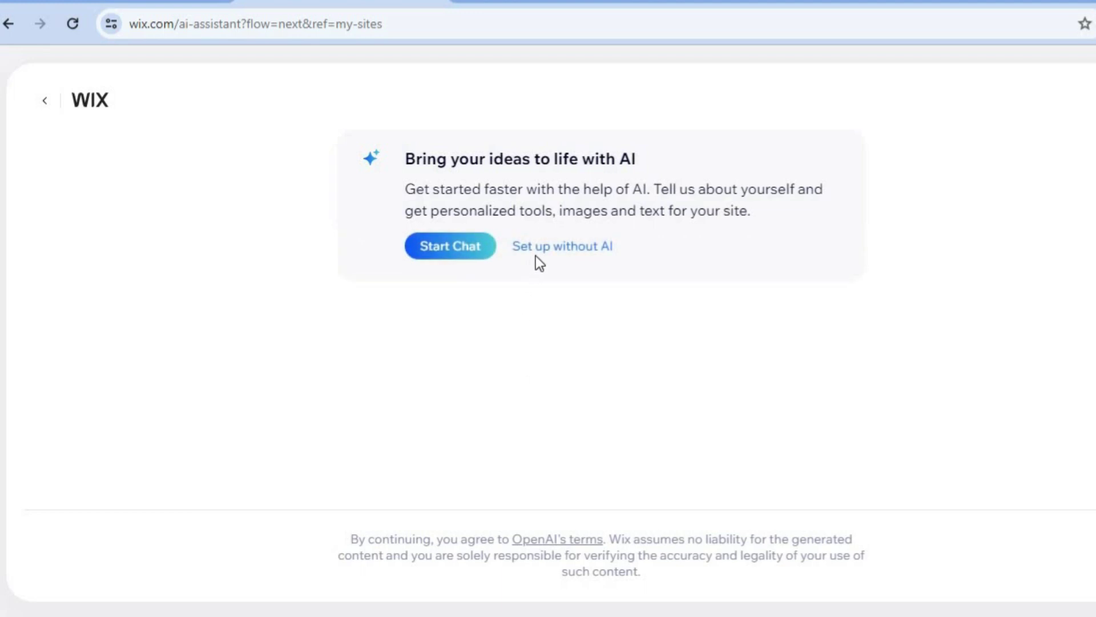
click(543, 249)
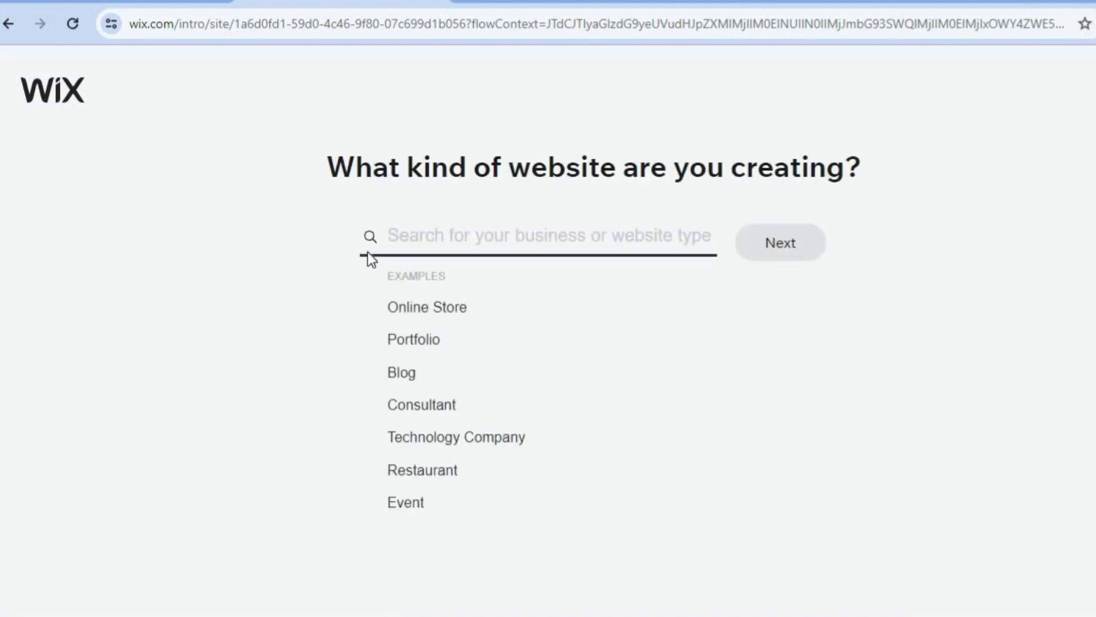
Set the website type to Bookstore and continue to the store setup.
text(B)
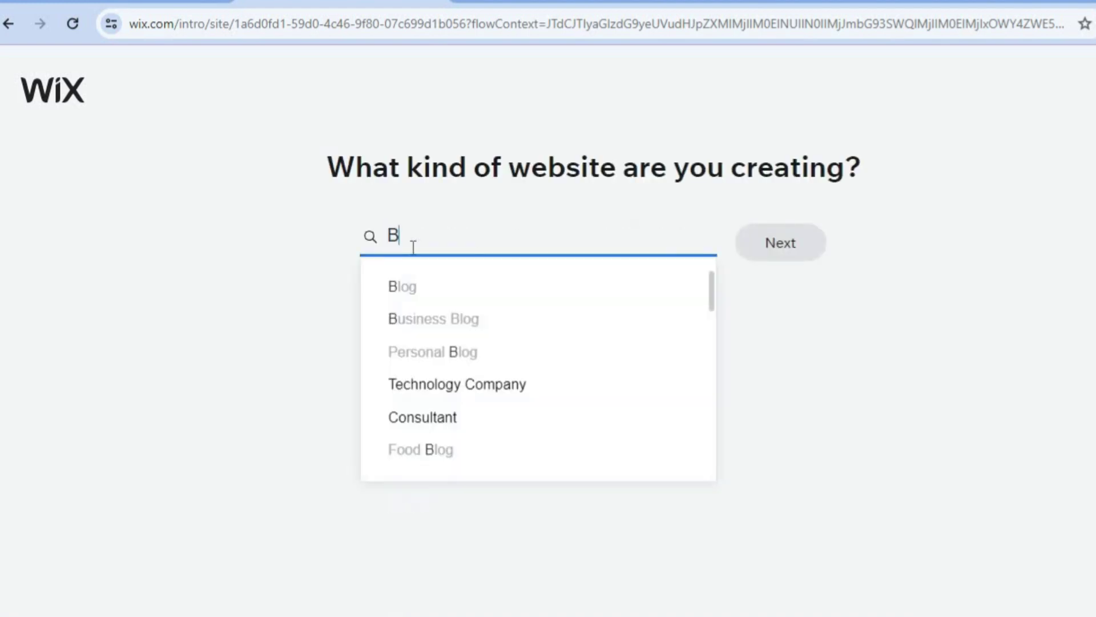
text(OOK)
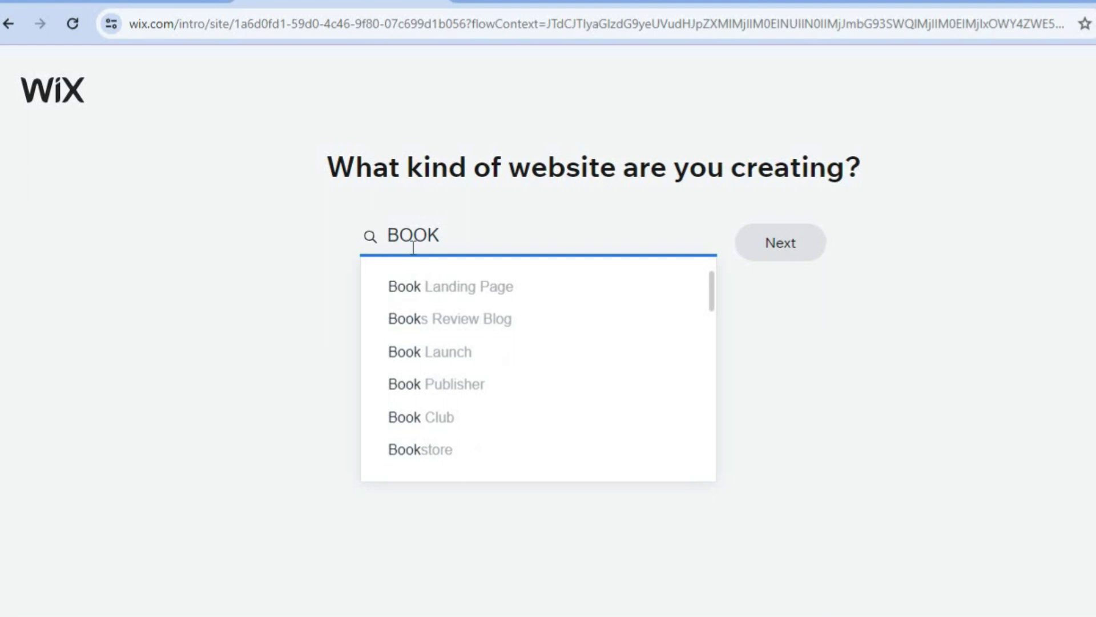
text(S)
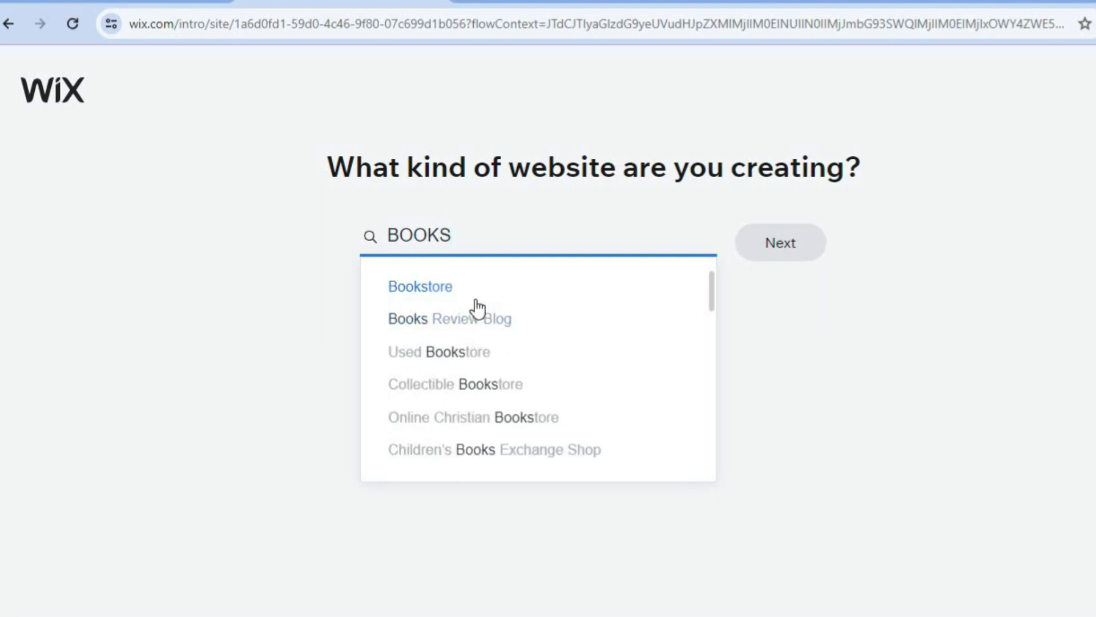
click(476, 298)
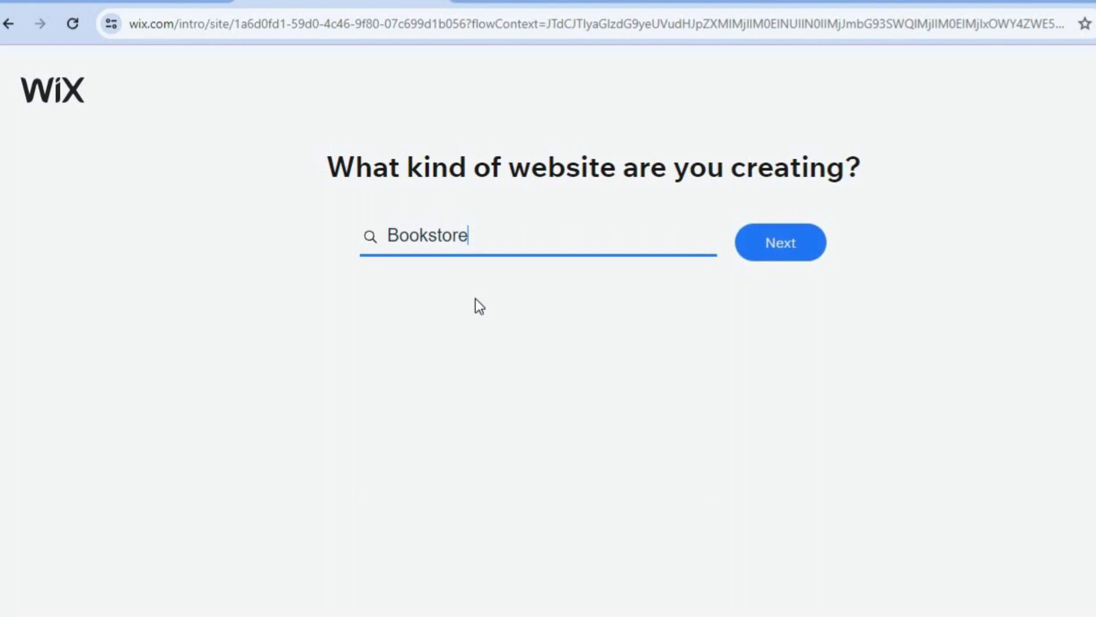
click(798, 242)
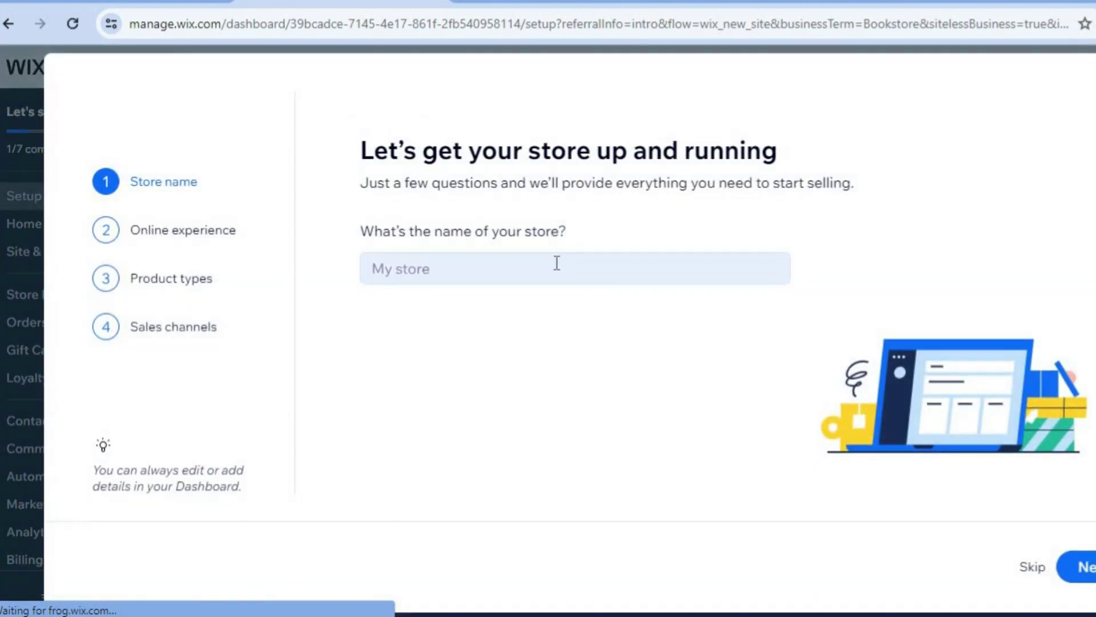
Name the store BOOKSTORE and answer that you are just starting out with selling online.
click(551, 264)
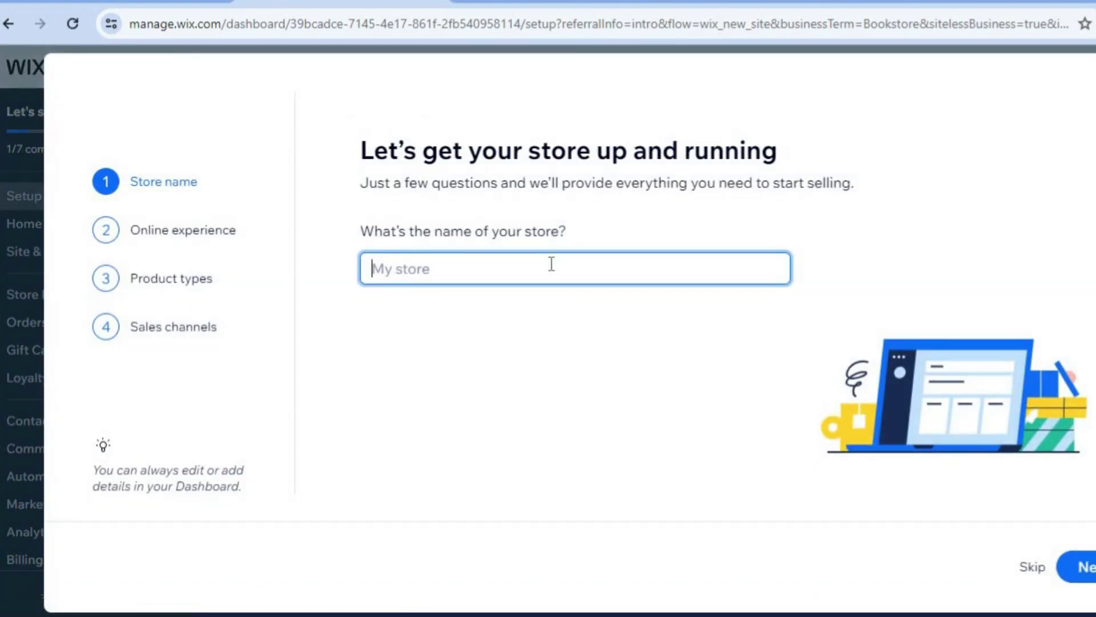
text(BOOKSTORE)
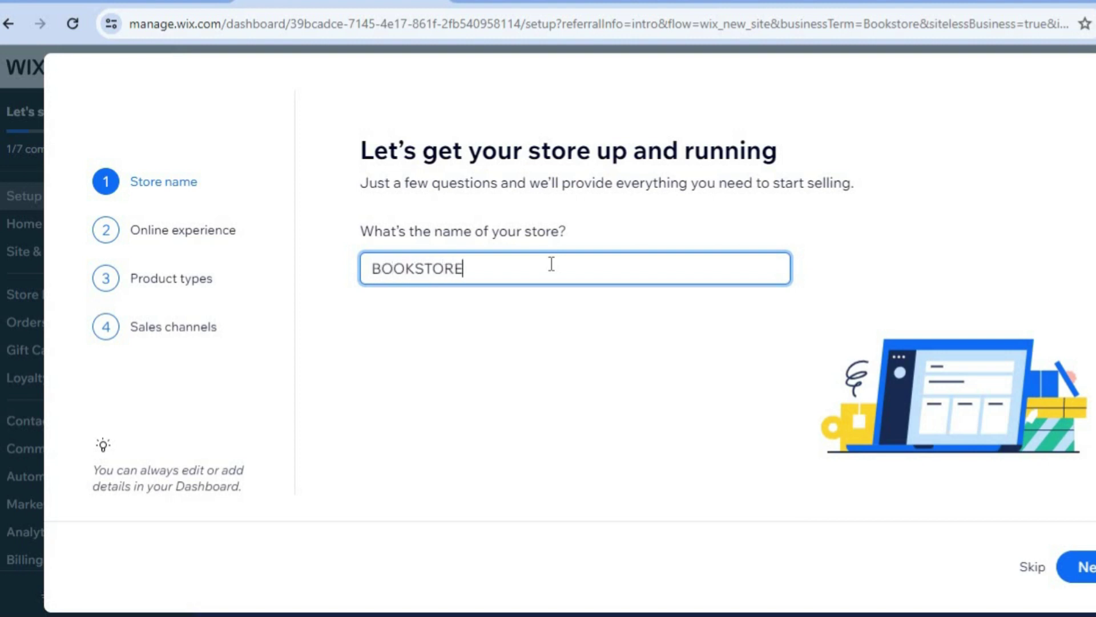
click(1088, 565)
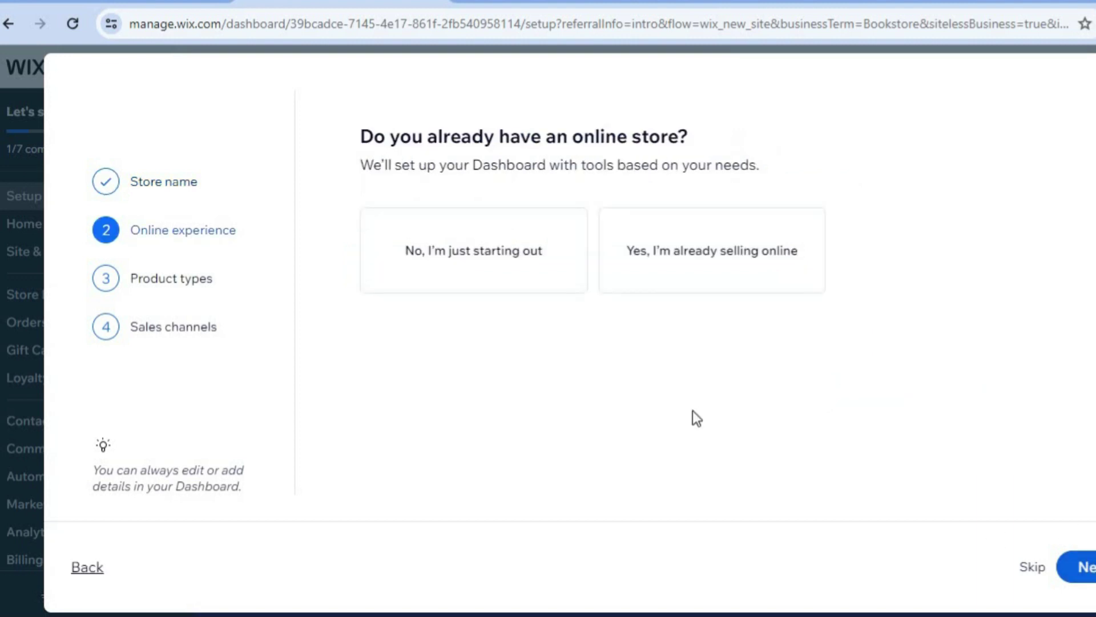
click(472, 279)
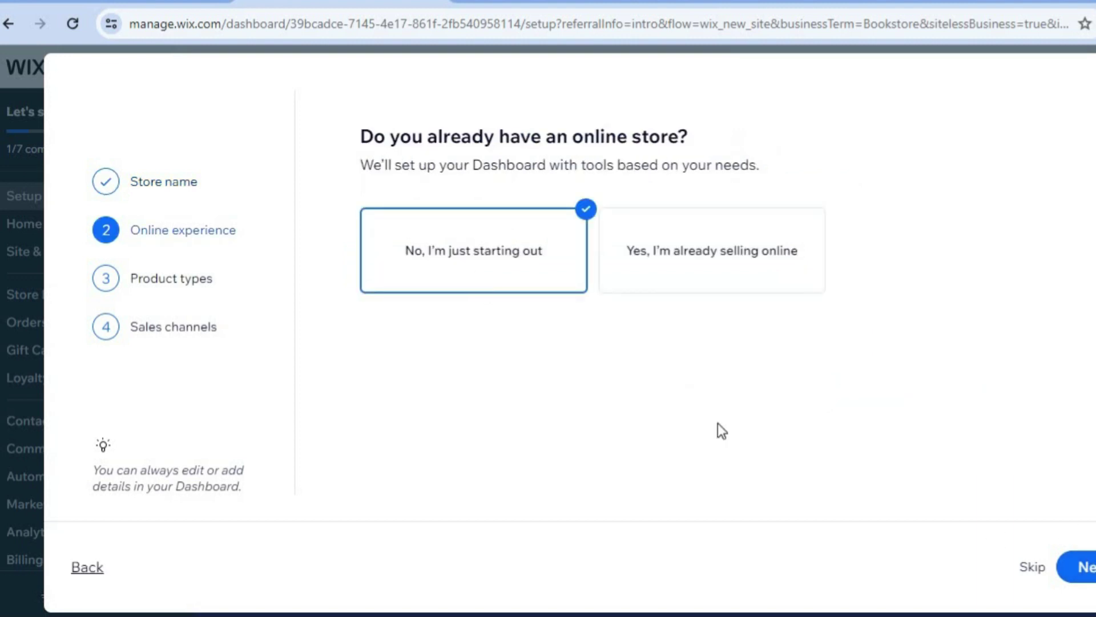
click(1091, 580)
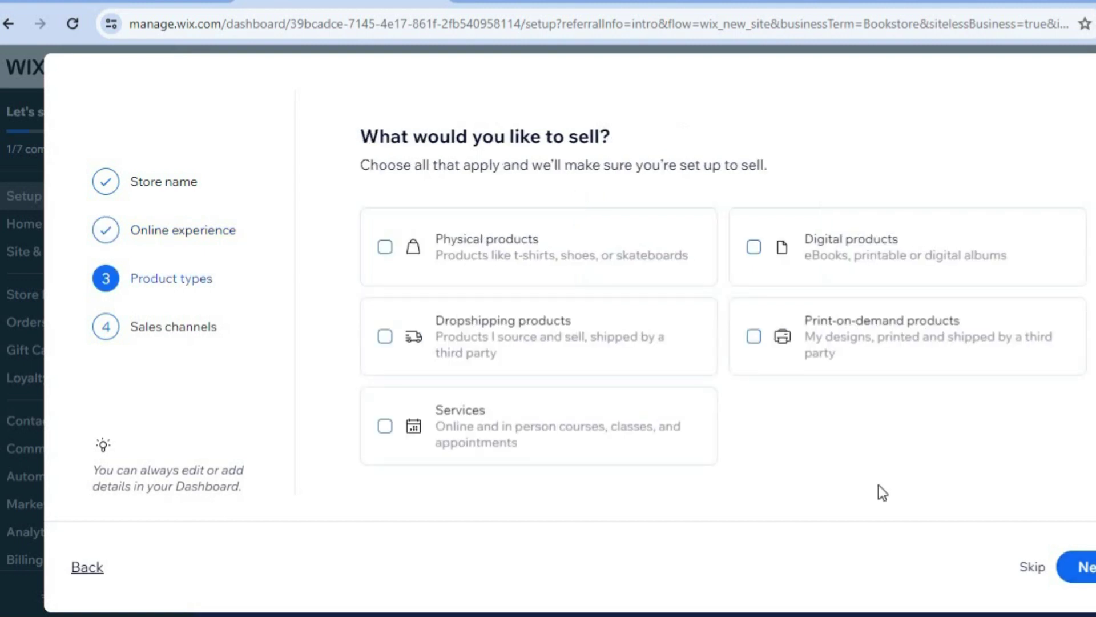
Choose physical products and digital products as the types to sell and continue.
click(467, 260)
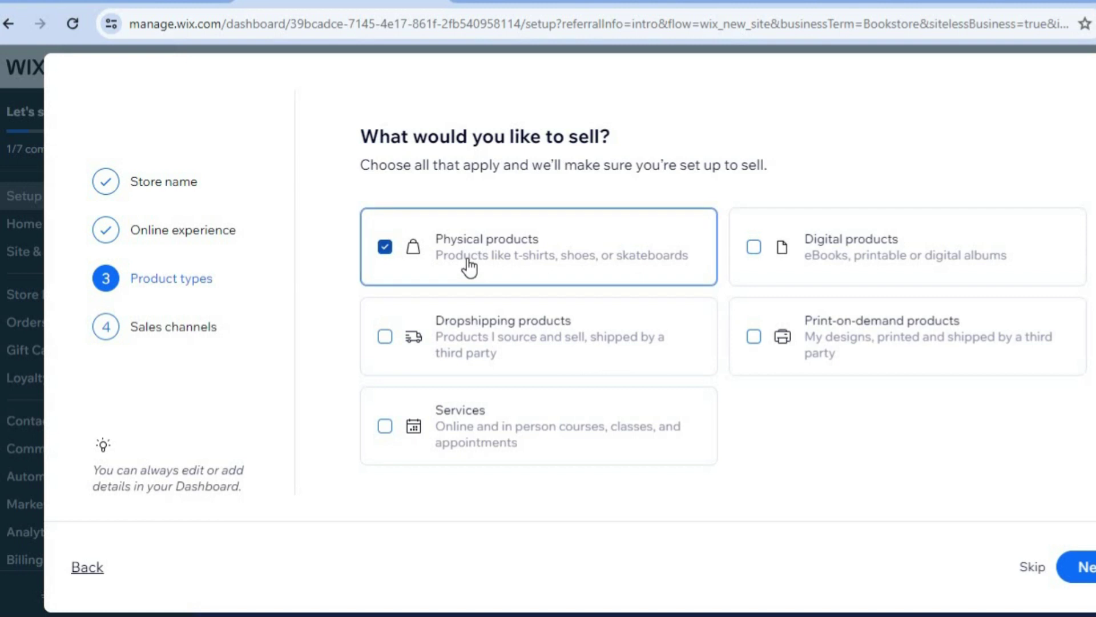
click(785, 259)
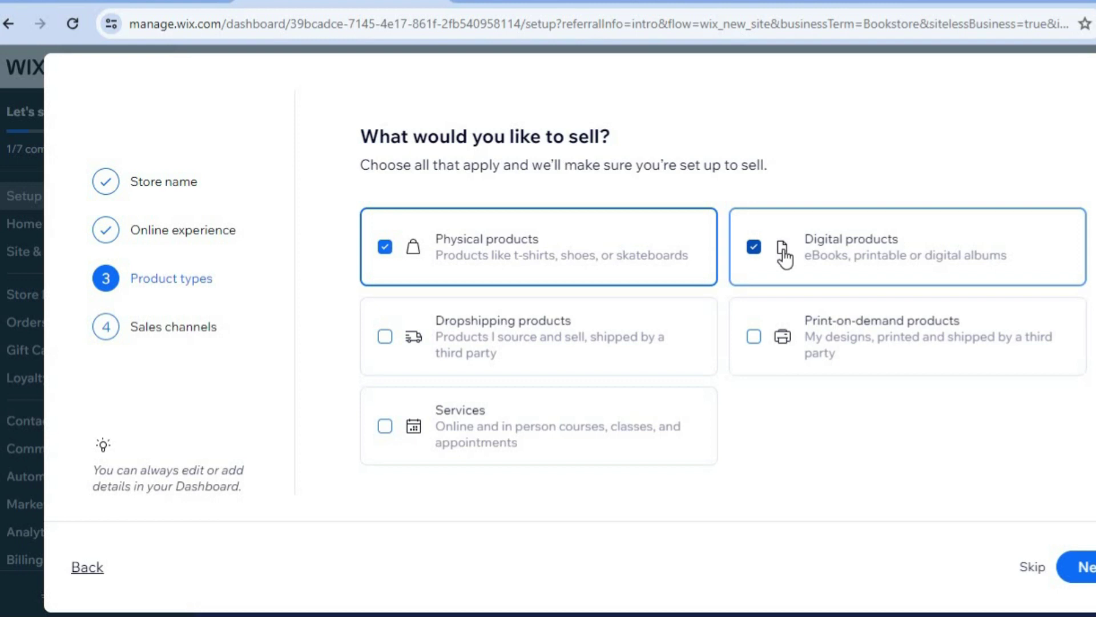
click(1087, 571)
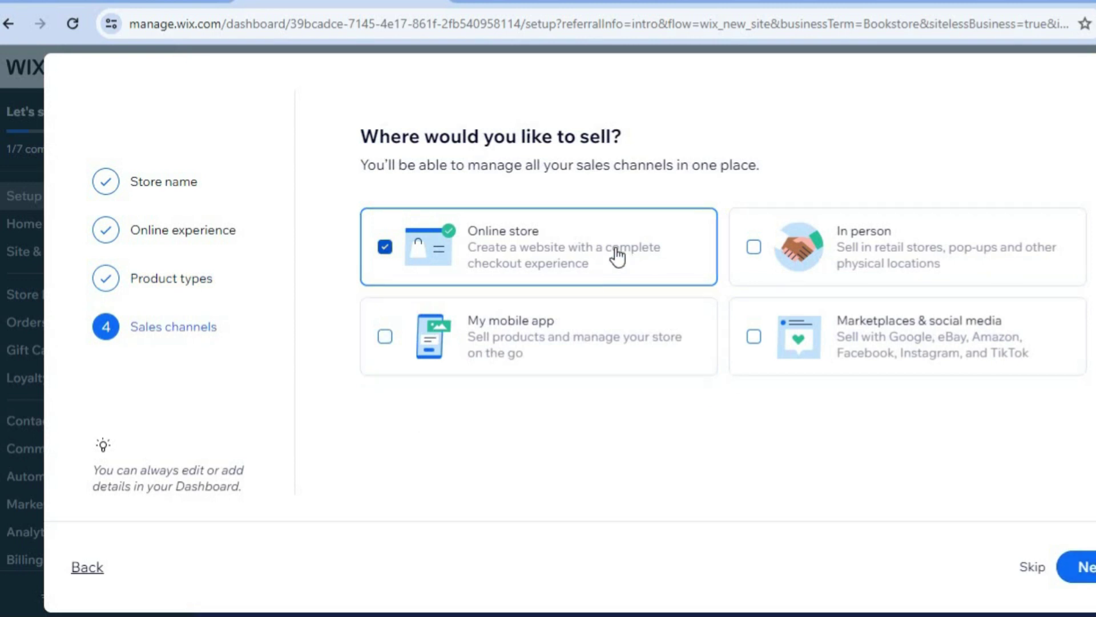
Keep Online store as the only sales channel and finish the questionnaire to reach the dashboard.
click(753, 248)
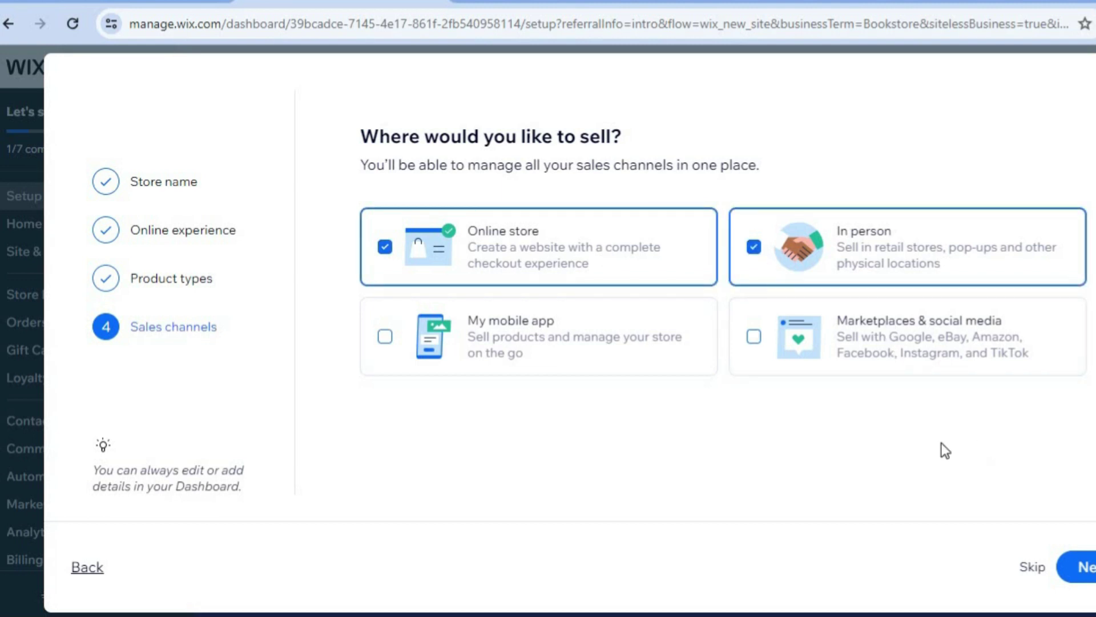
click(801, 242)
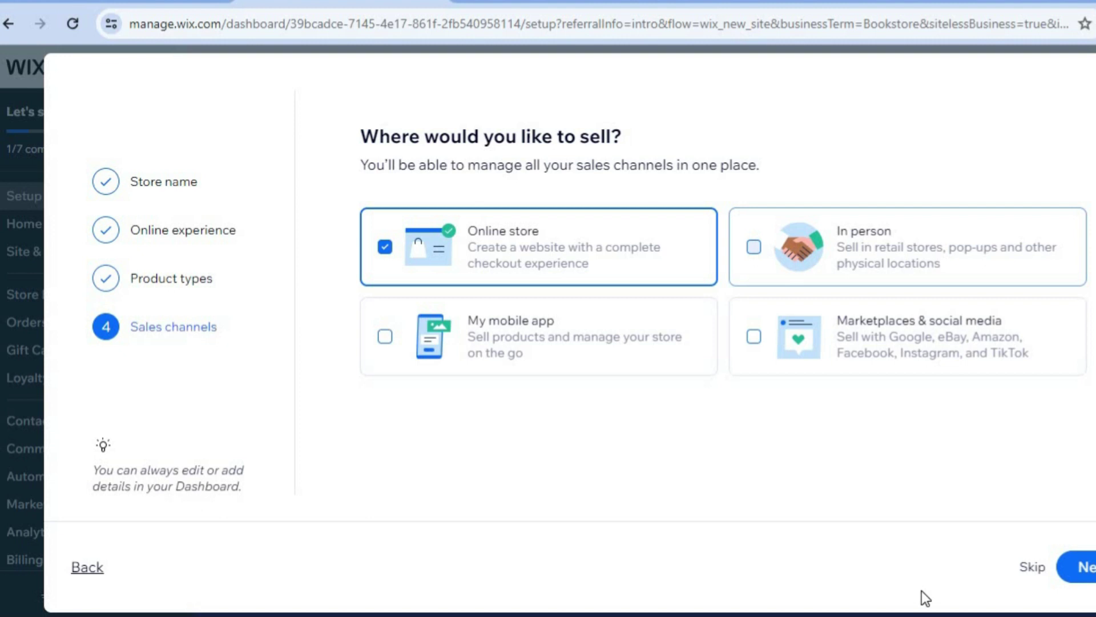
click(1070, 568)
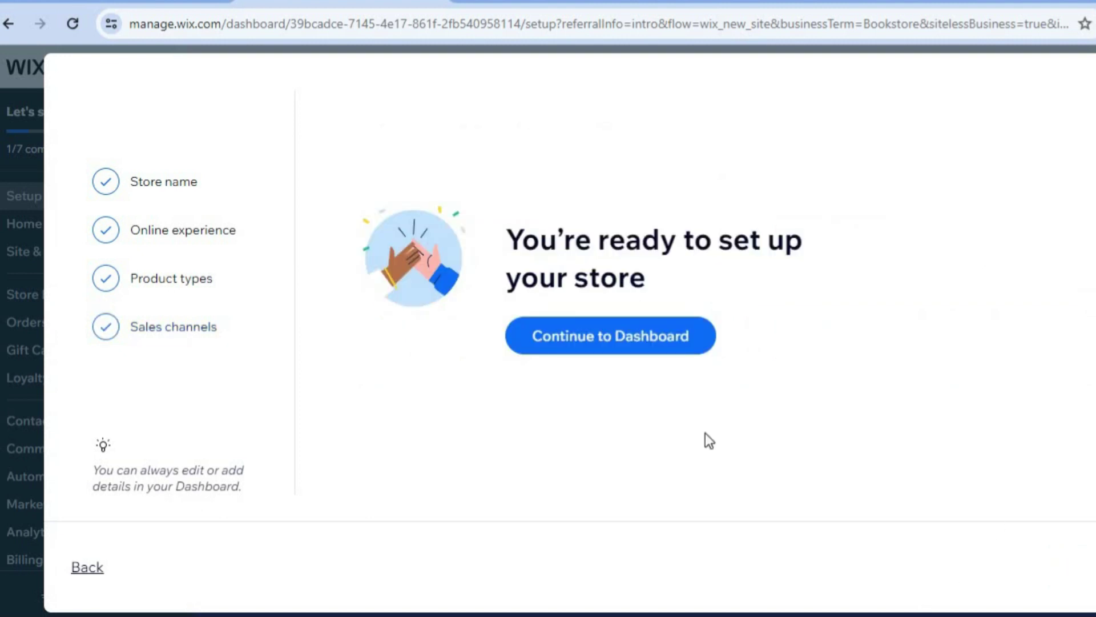
click(638, 346)
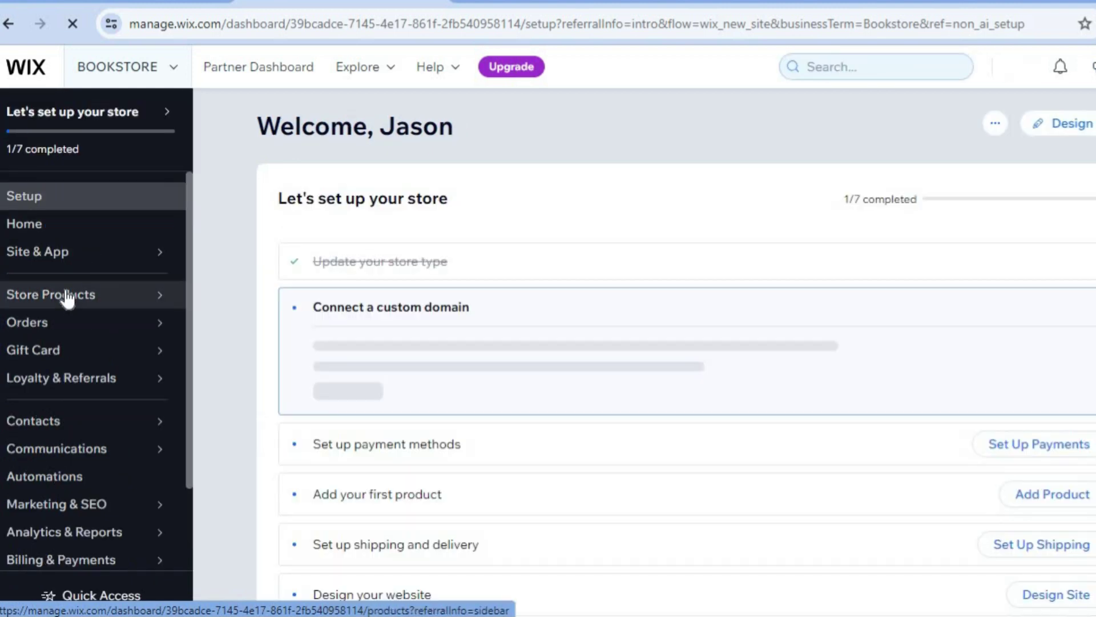
Go to the store's product list and start a new physical product.
mouse_move(67, 298)
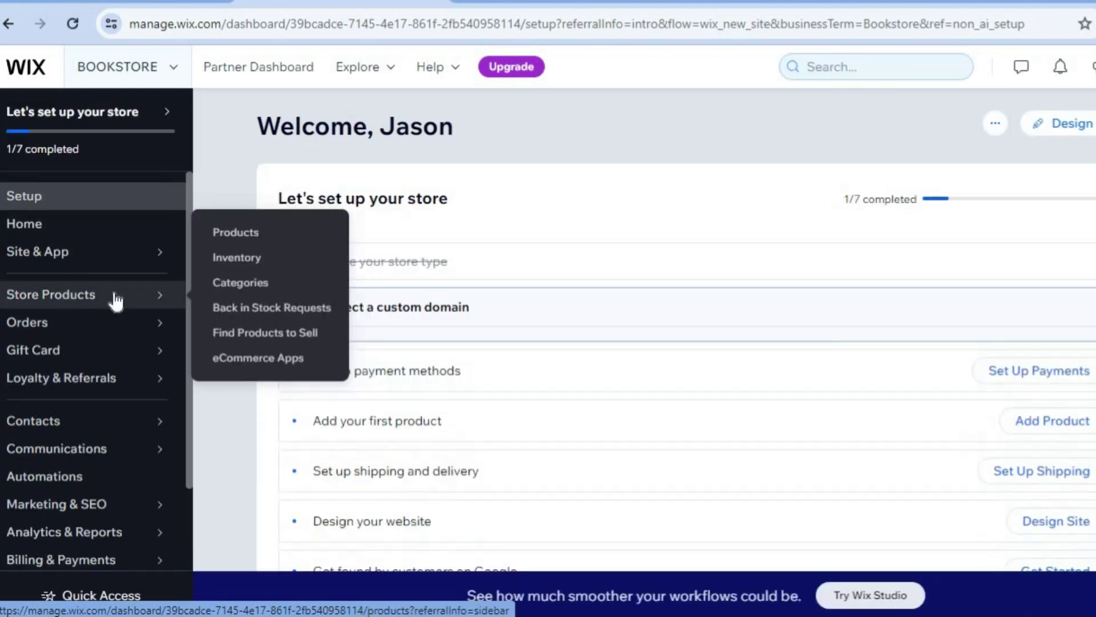
click(252, 244)
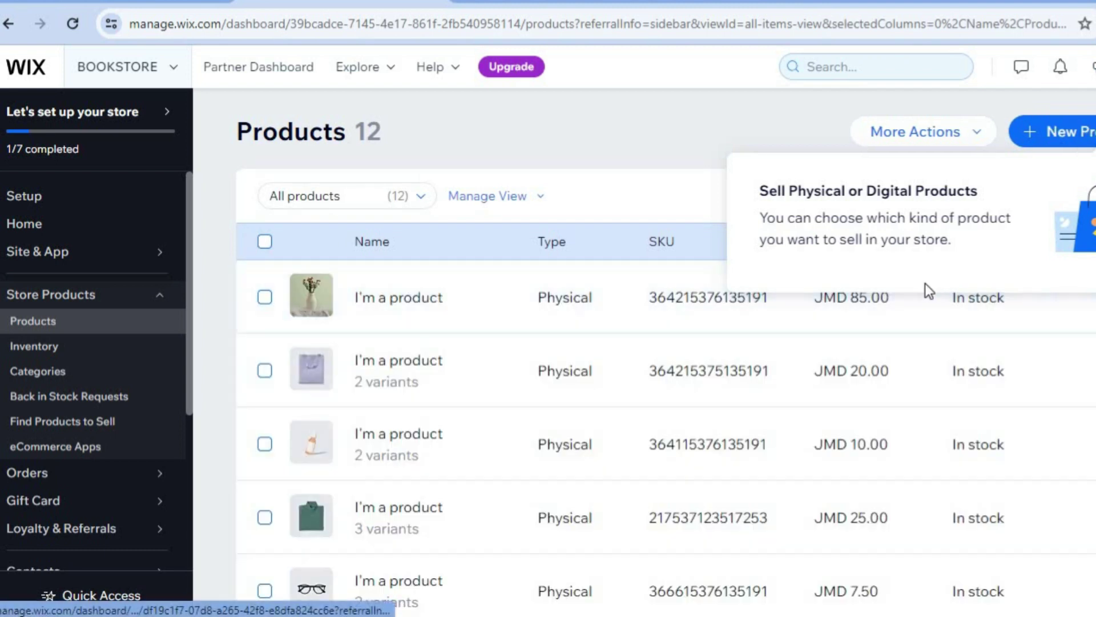
click(1057, 137)
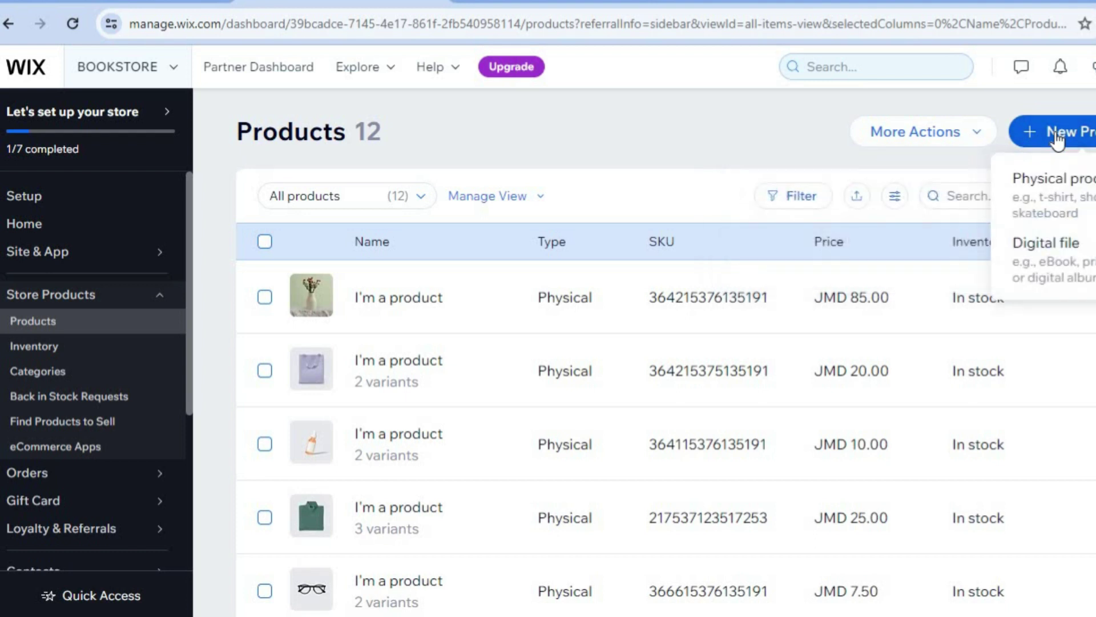
click(1070, 191)
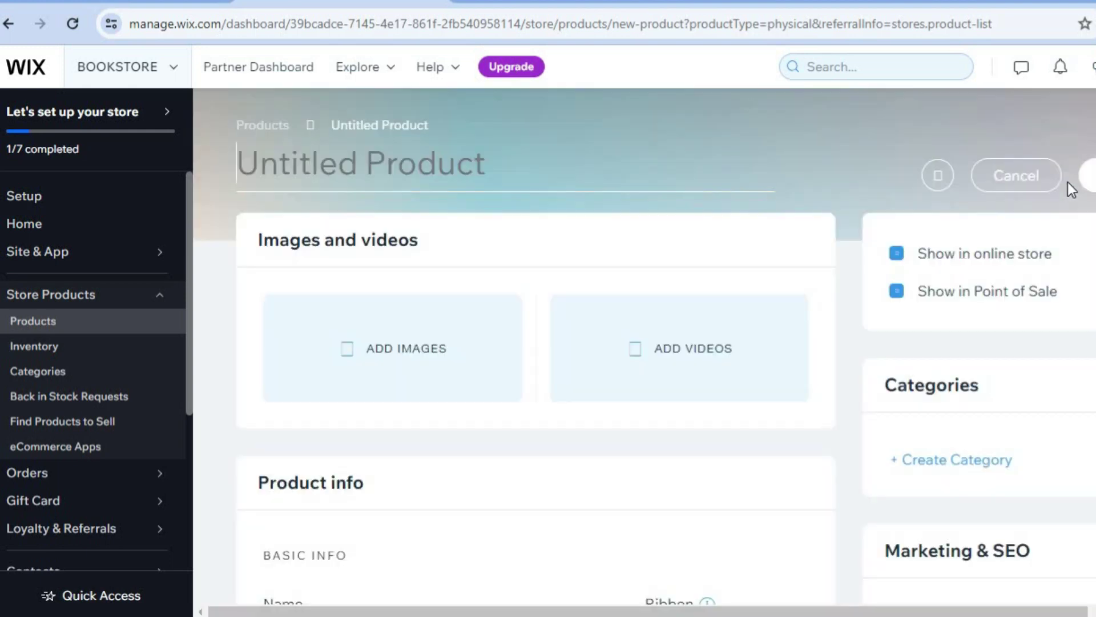
Search the media library for BOOK and add the red book photo from Media from Wix to the product's images.
click(442, 364)
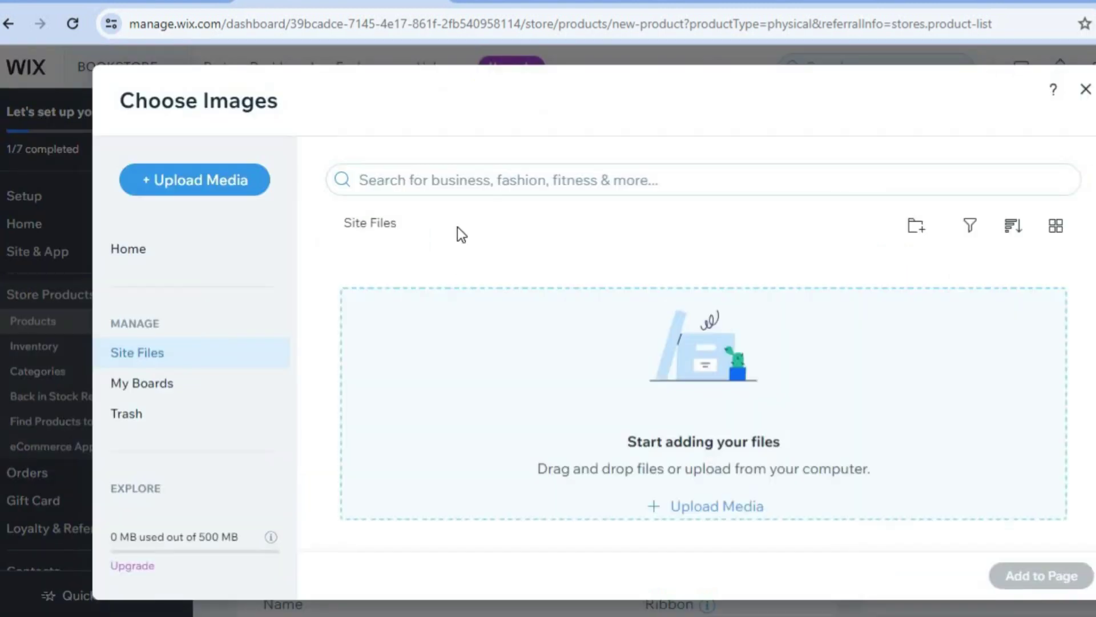
click(449, 181)
text(BOOK)
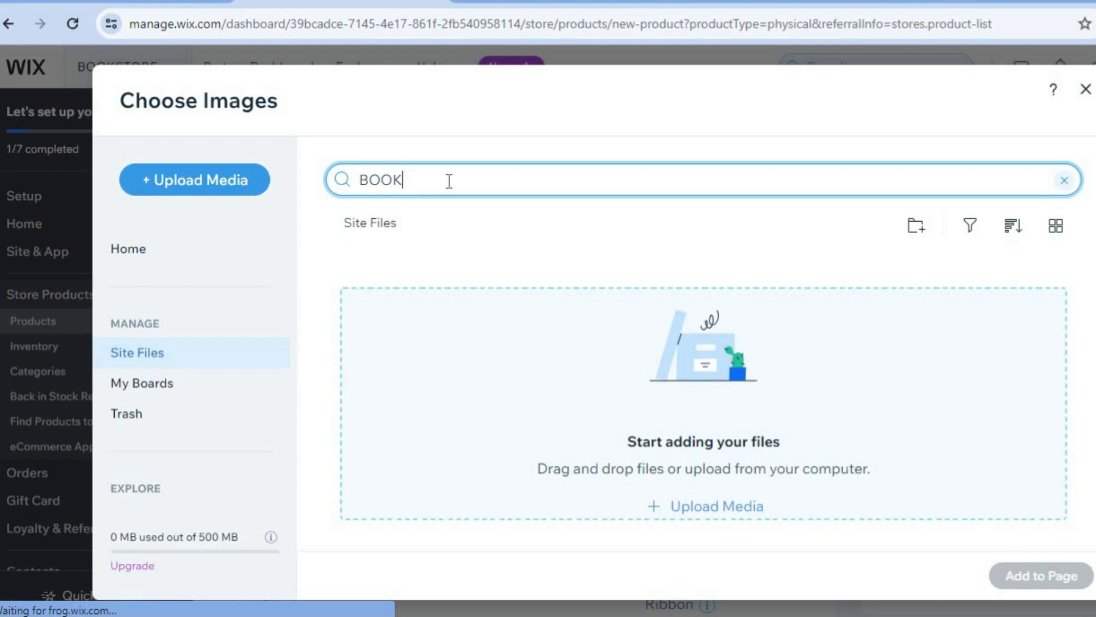
key(Return)
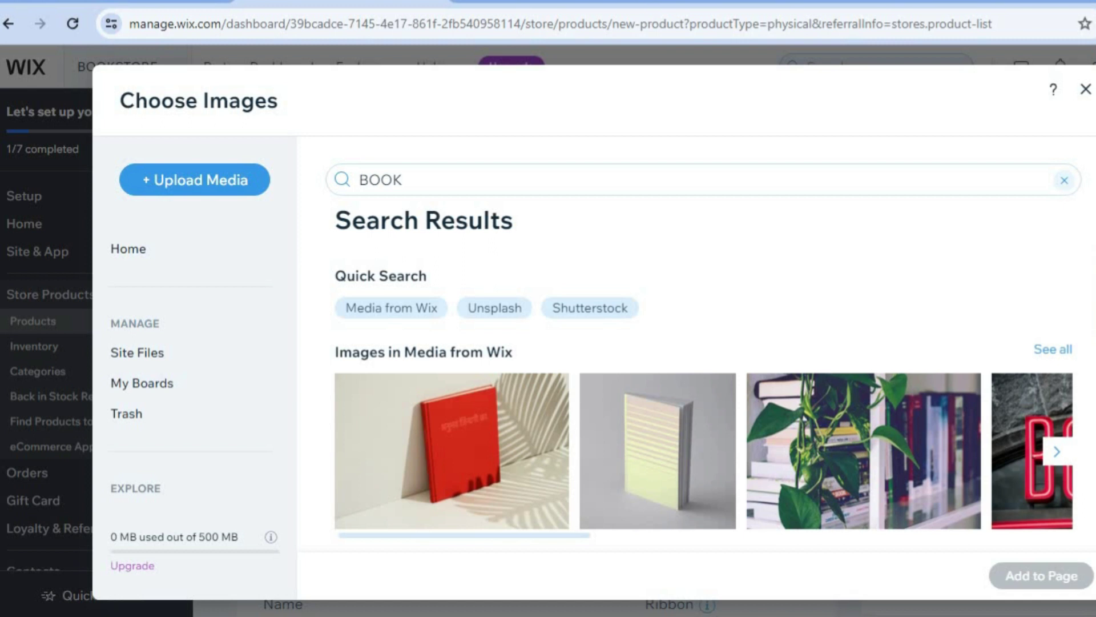
scroll(427, 461, down, 5)
scroll(427, 461, up, 4)
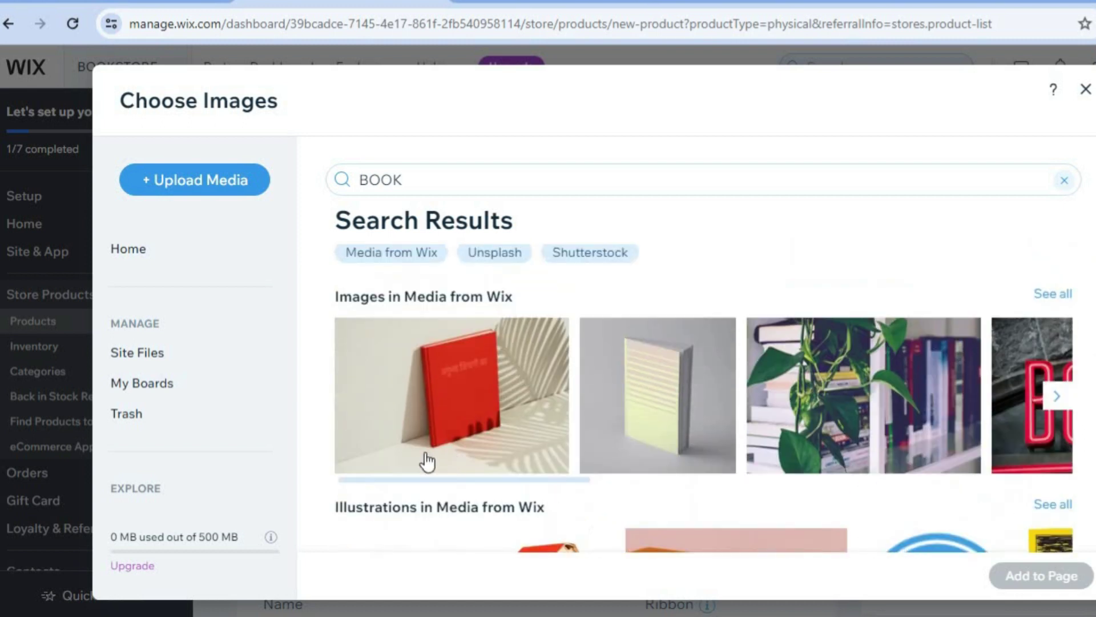
click(467, 430)
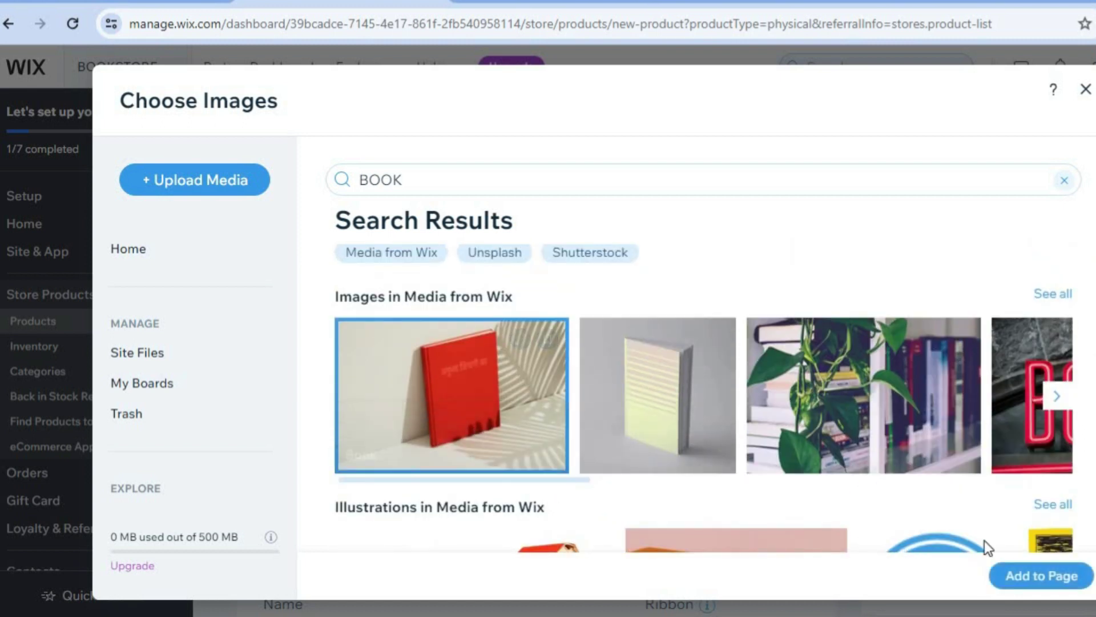
click(1036, 577)
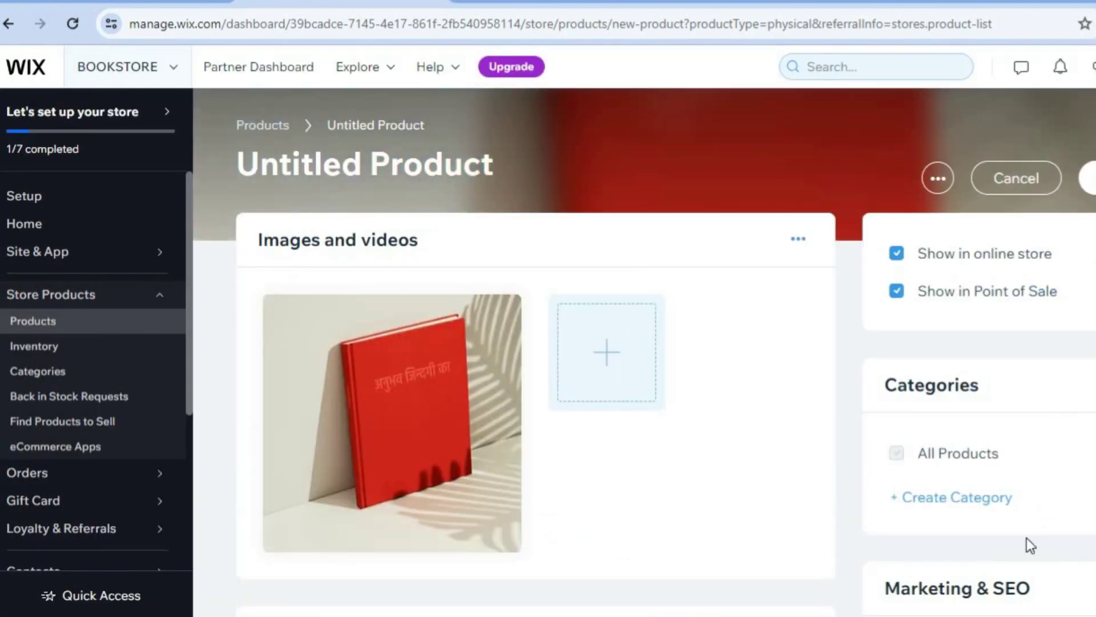
Name the new product BOOK A in its basic info.
scroll(493, 351, down, 8)
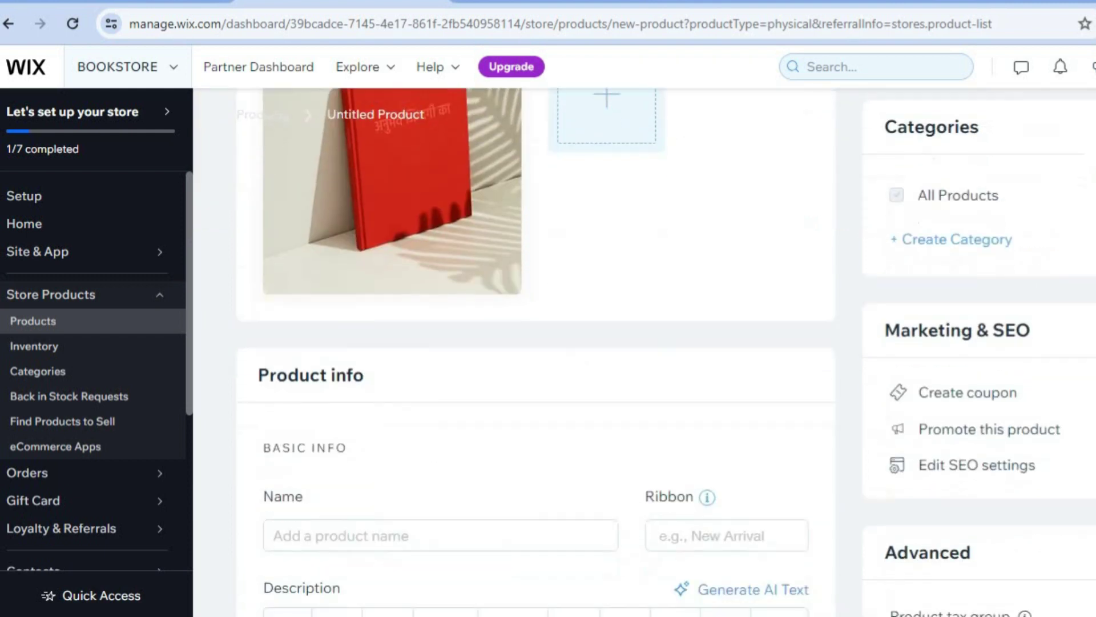
click(492, 351)
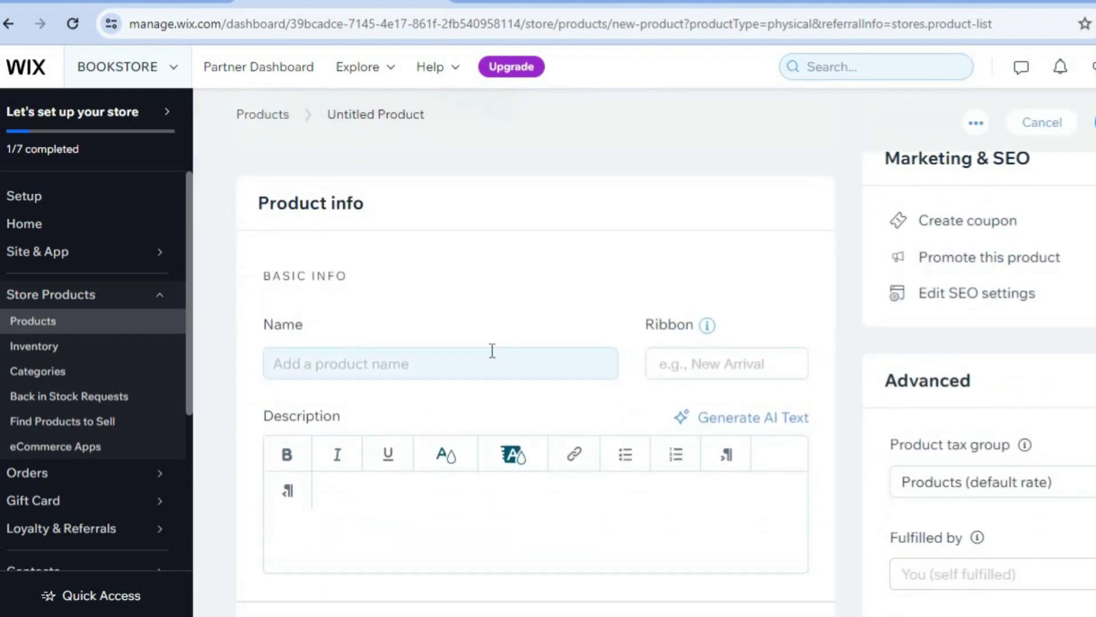
text(BOOK A)
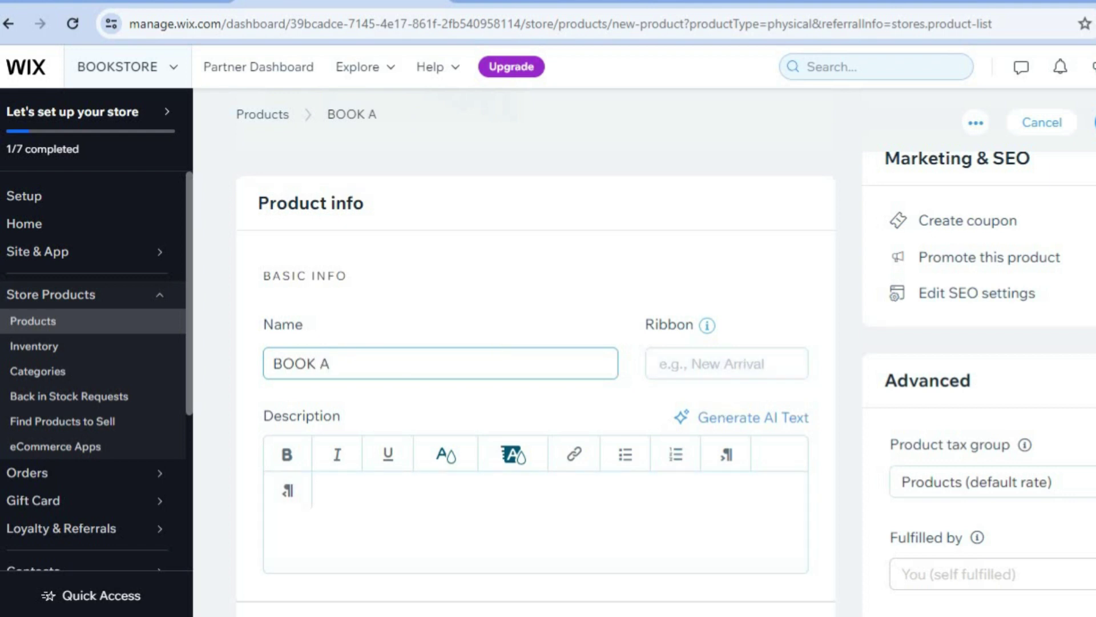
Set the price of BOOK A to J$5, save the product and dismiss the setup progress popup.
scroll(536, 382, down, 5)
scroll(342, 400, down, 2)
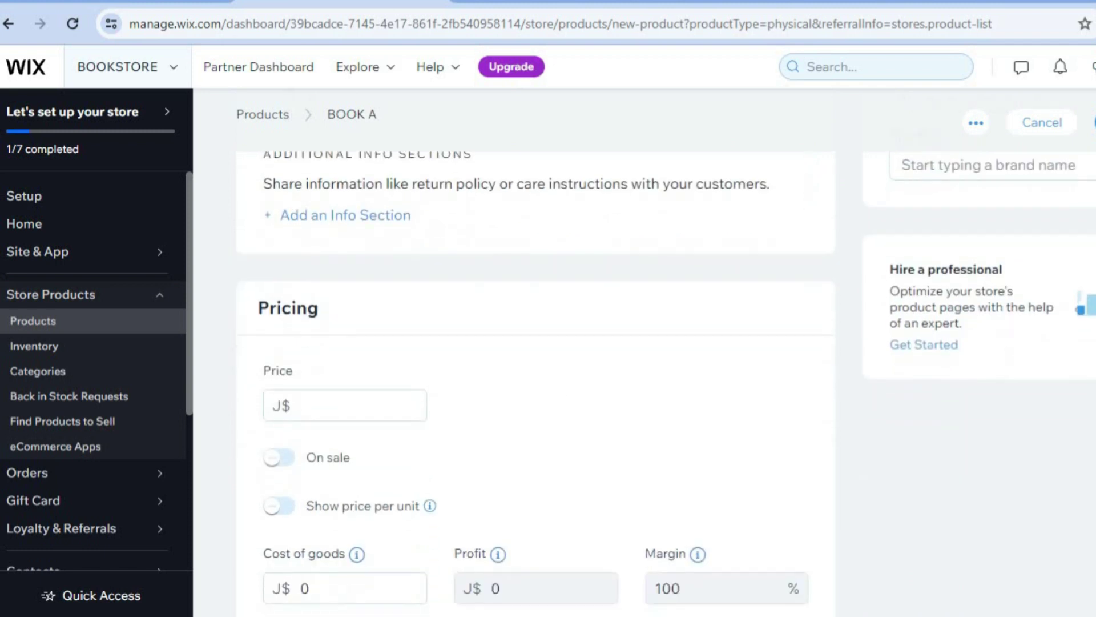
click(335, 411)
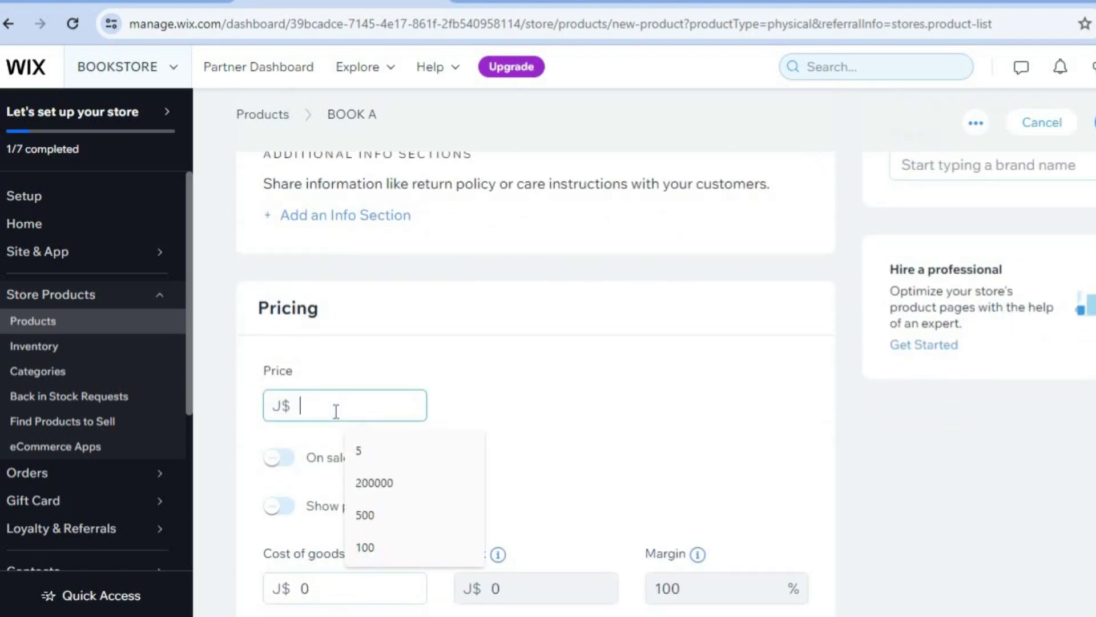
click(365, 451)
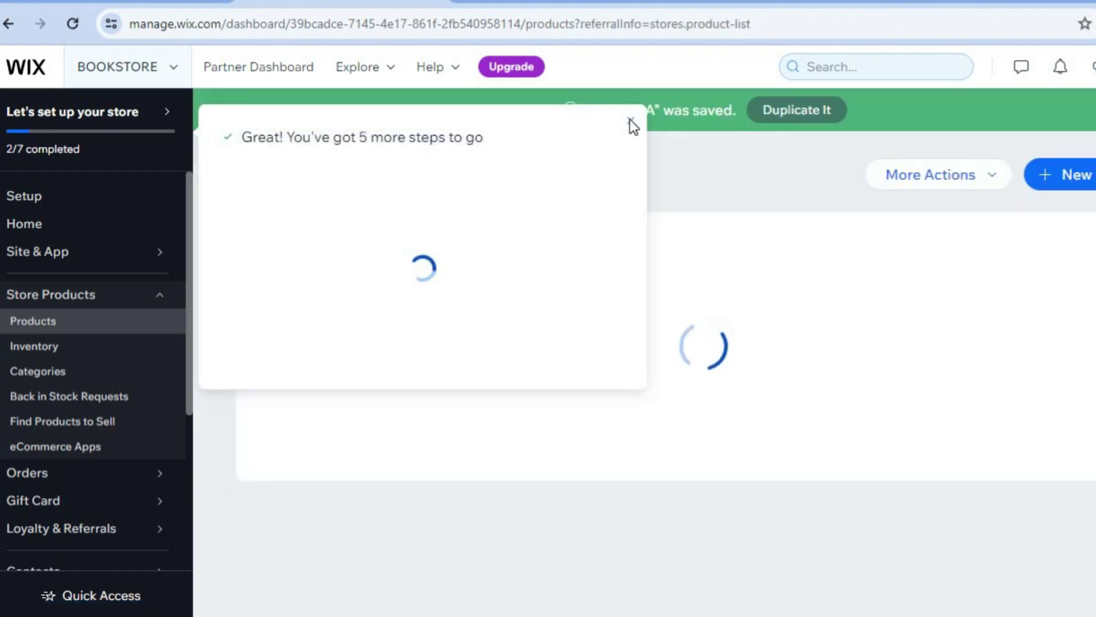
click(631, 121)
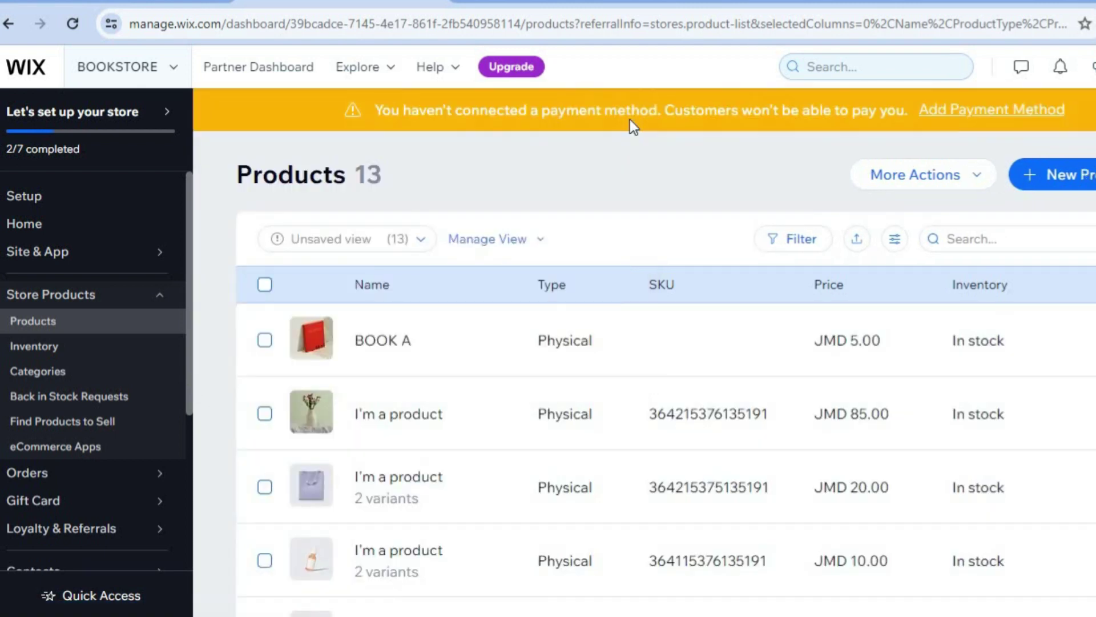
Start a new digital file product and look through its file upload, product info, images and pricing sections.
click(1084, 180)
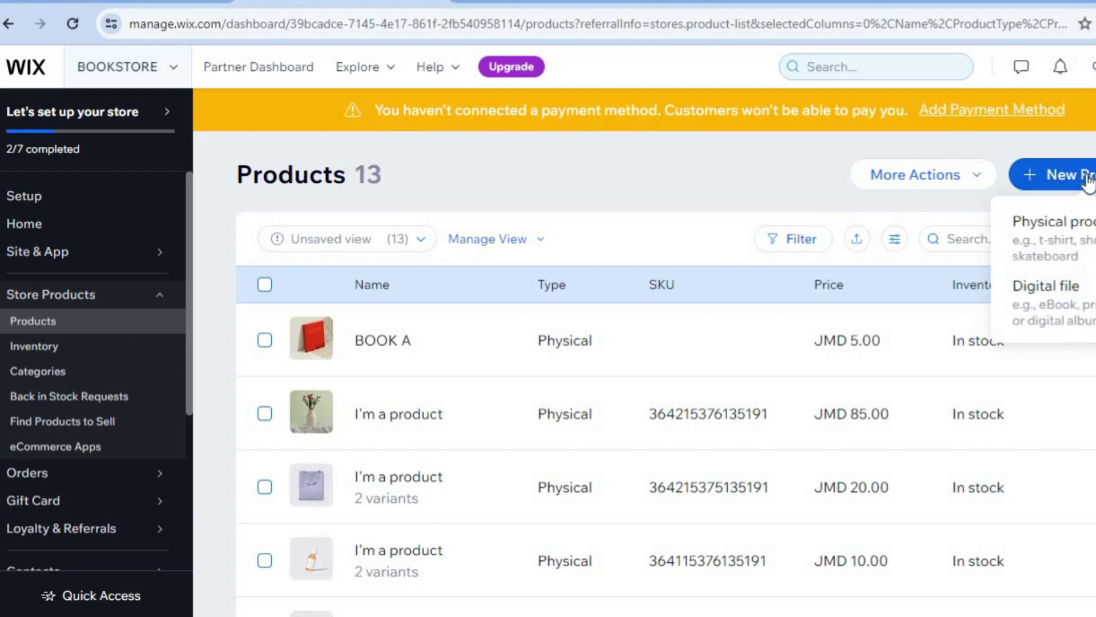
click(1071, 296)
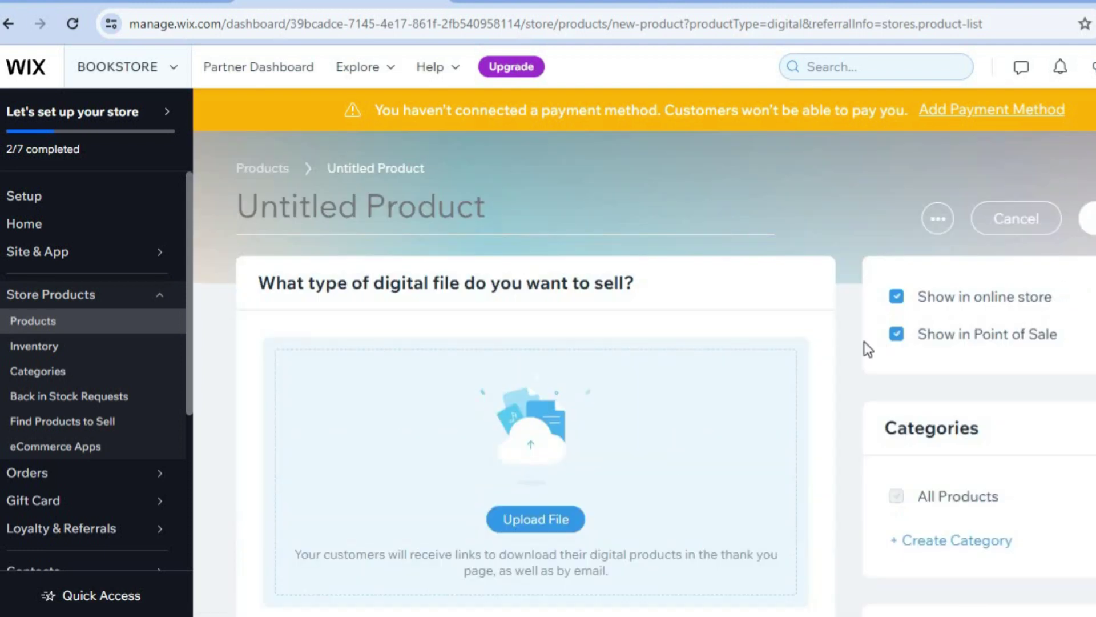
scroll(598, 420, down, 3)
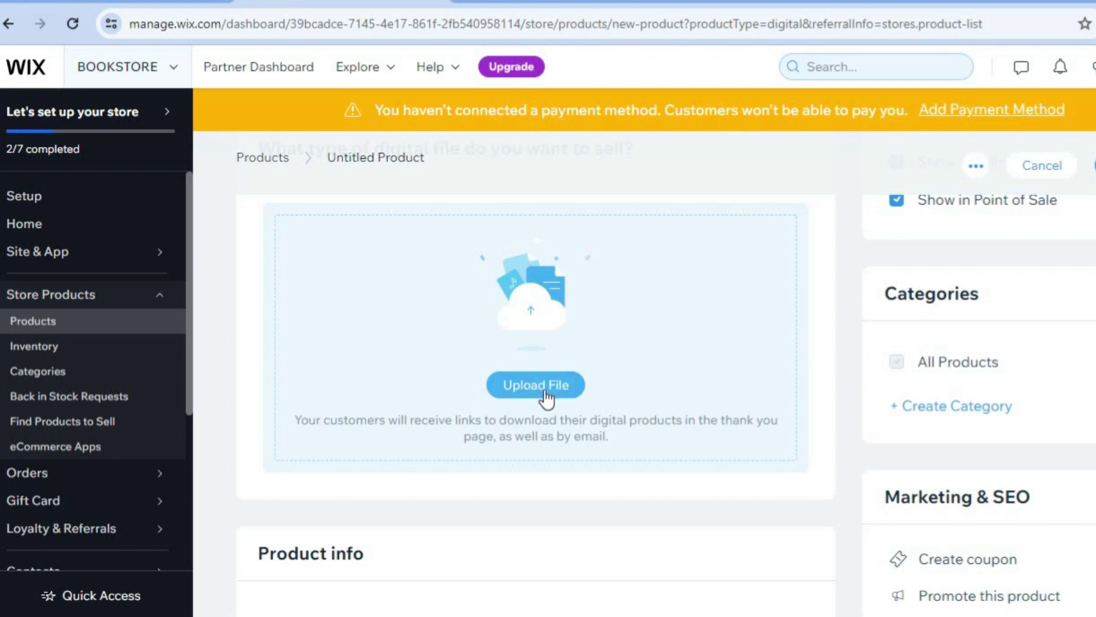
scroll(536, 400, down, 6)
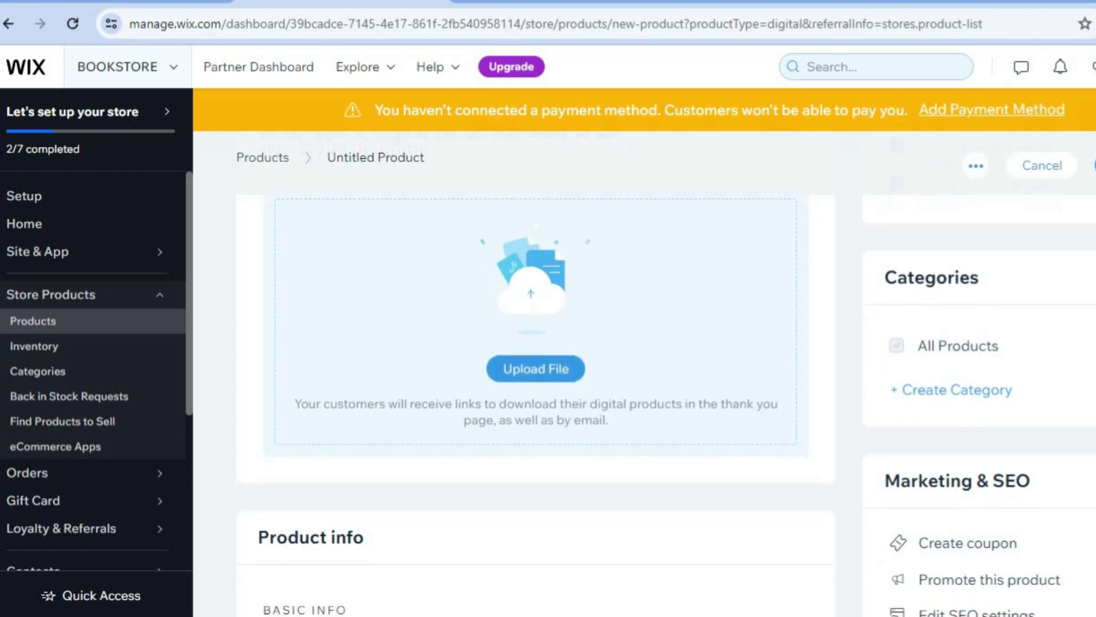
scroll(564, 342, down, 1)
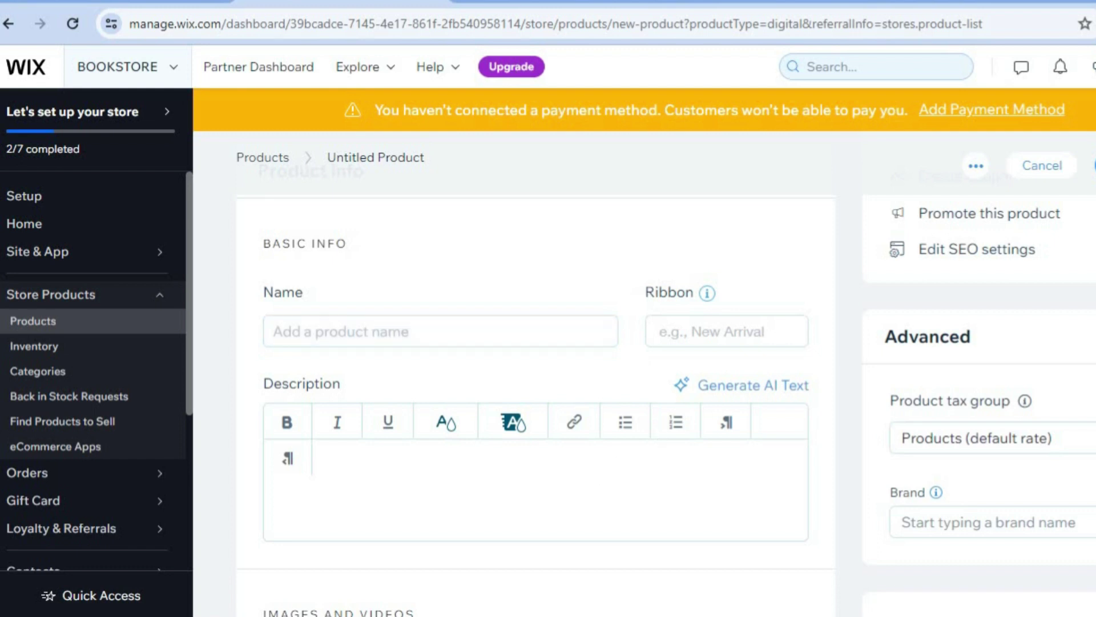
scroll(589, 363, down, 6)
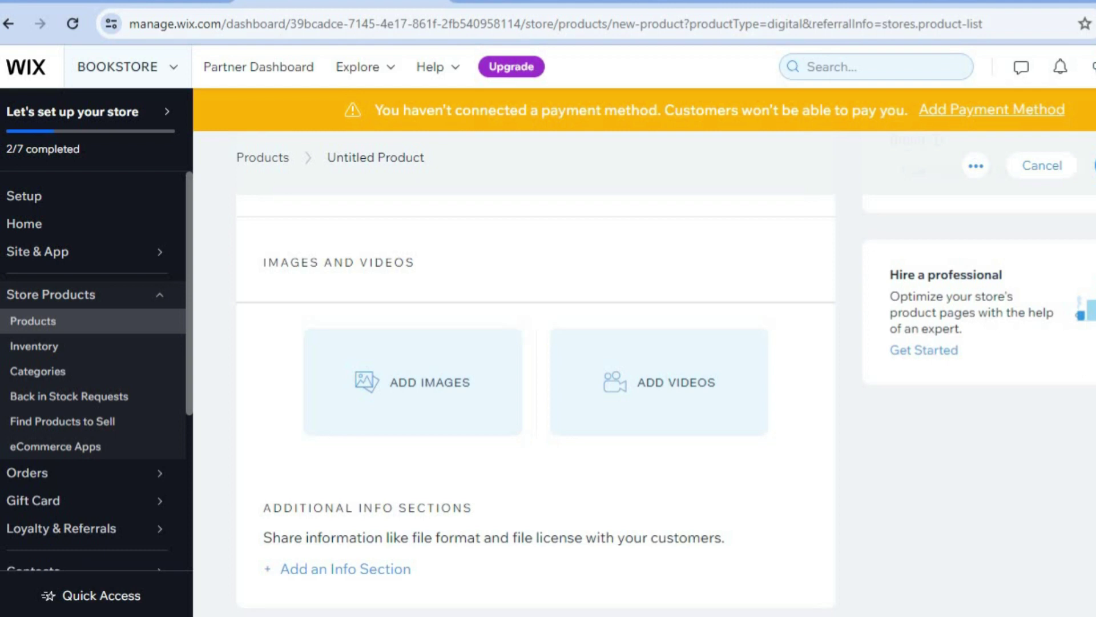
scroll(571, 409, down, 6)
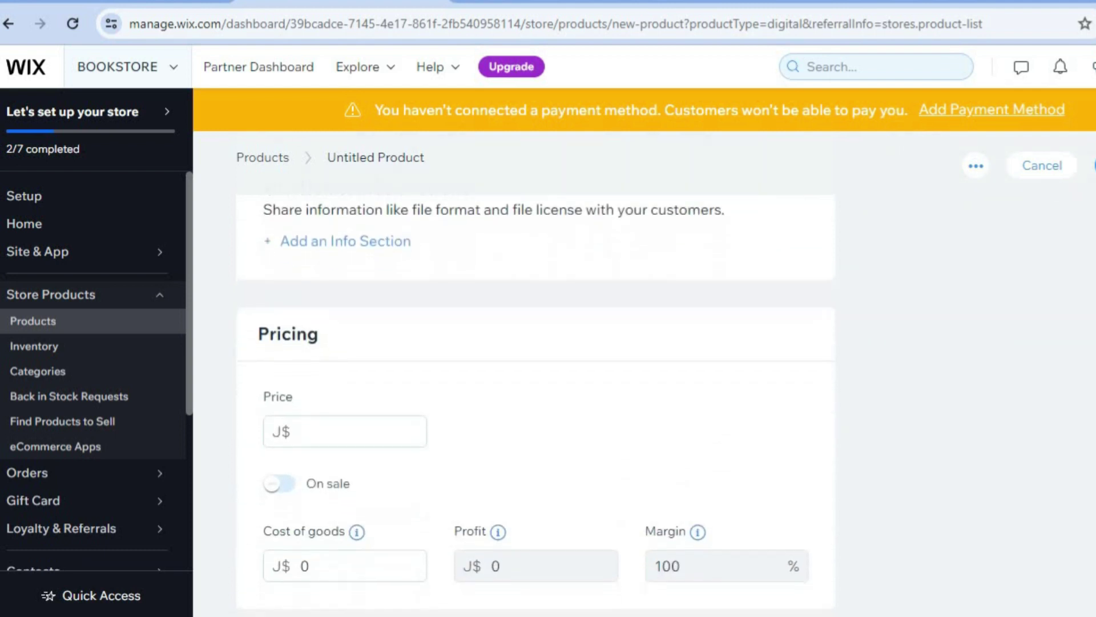
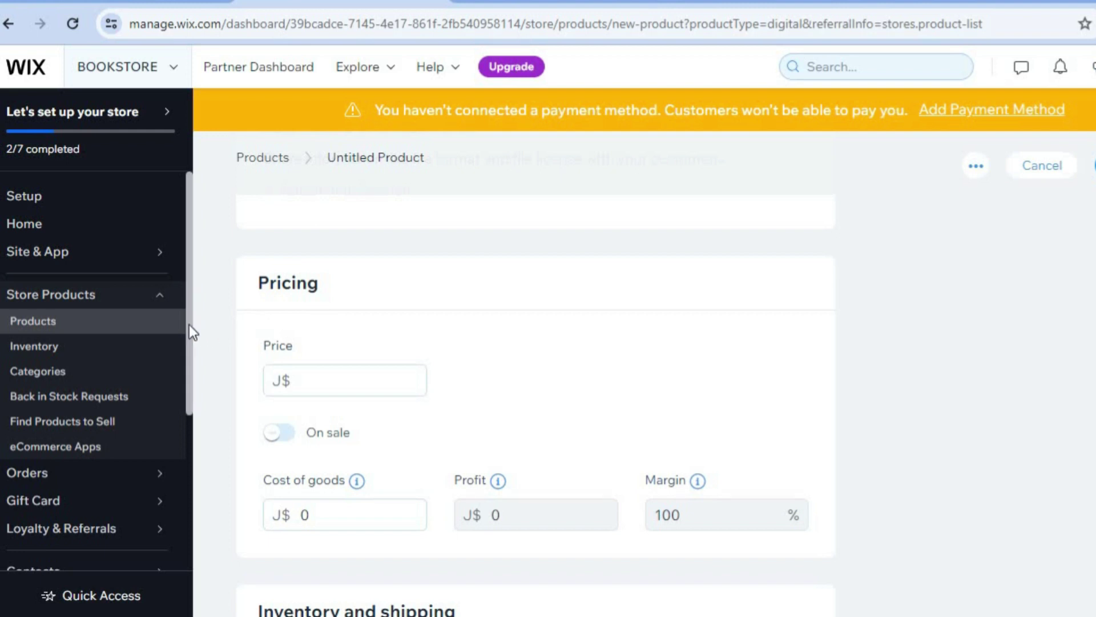
Go to the Payments page under Billing & Payments and open the management of payment methods.
scroll(189, 342, down, 1)
scroll(190, 368, down, 2)
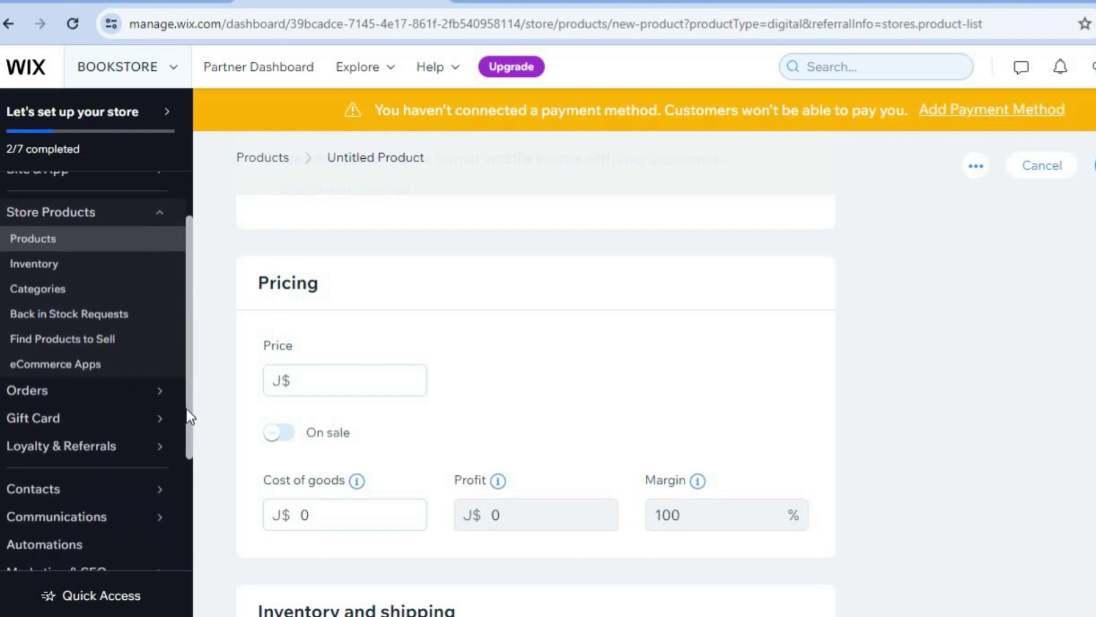
mouse_move(186, 426)
mouse_move(186, 494)
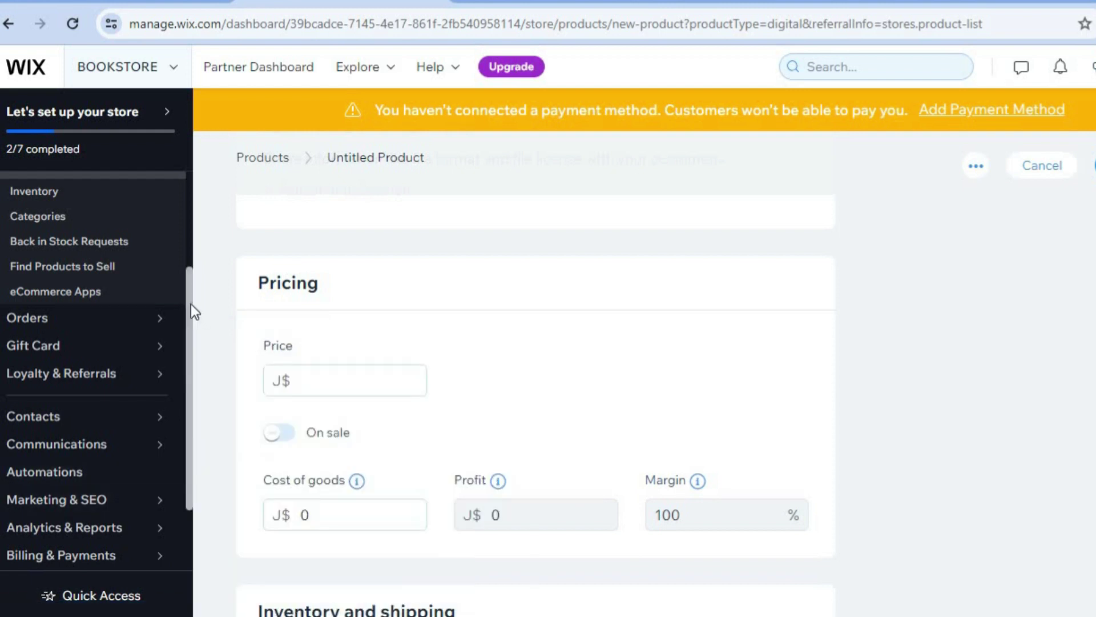
scroll(190, 304, down, 2)
mouse_move(140, 460)
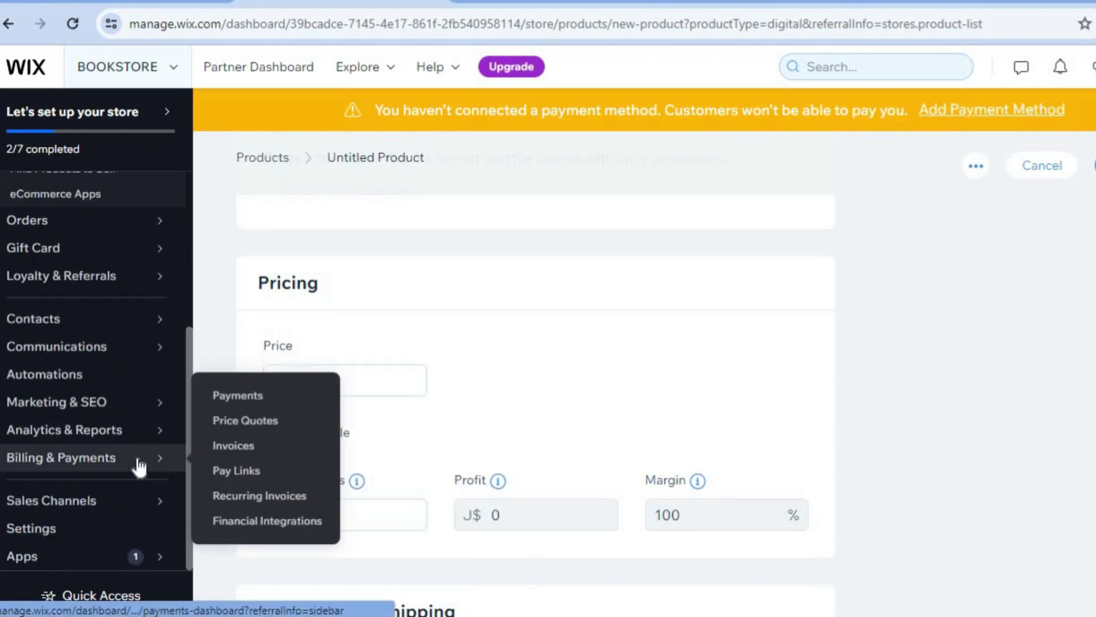
click(238, 400)
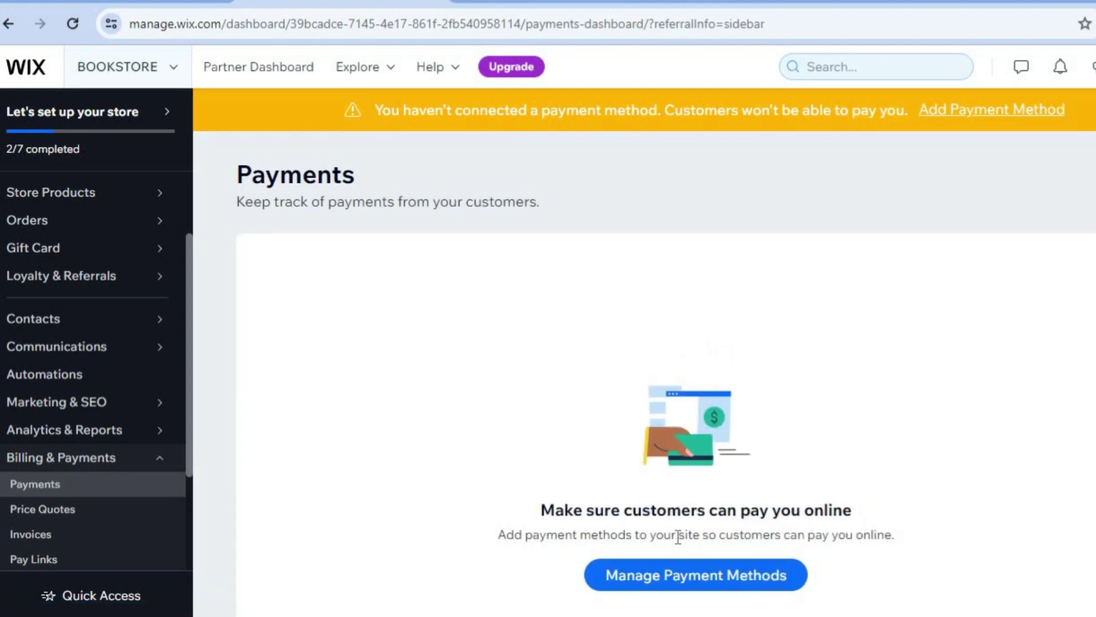
click(642, 585)
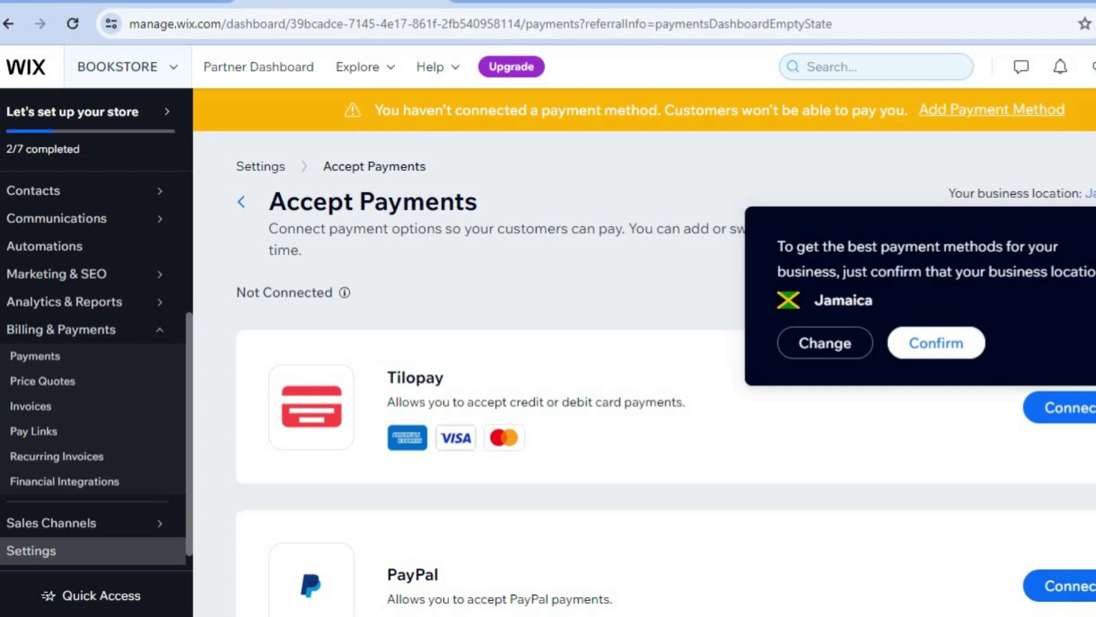
Look through the available payment methods, including the additional payment options and the third-party credit/debit card providers.
scroll(666, 378, down, 1)
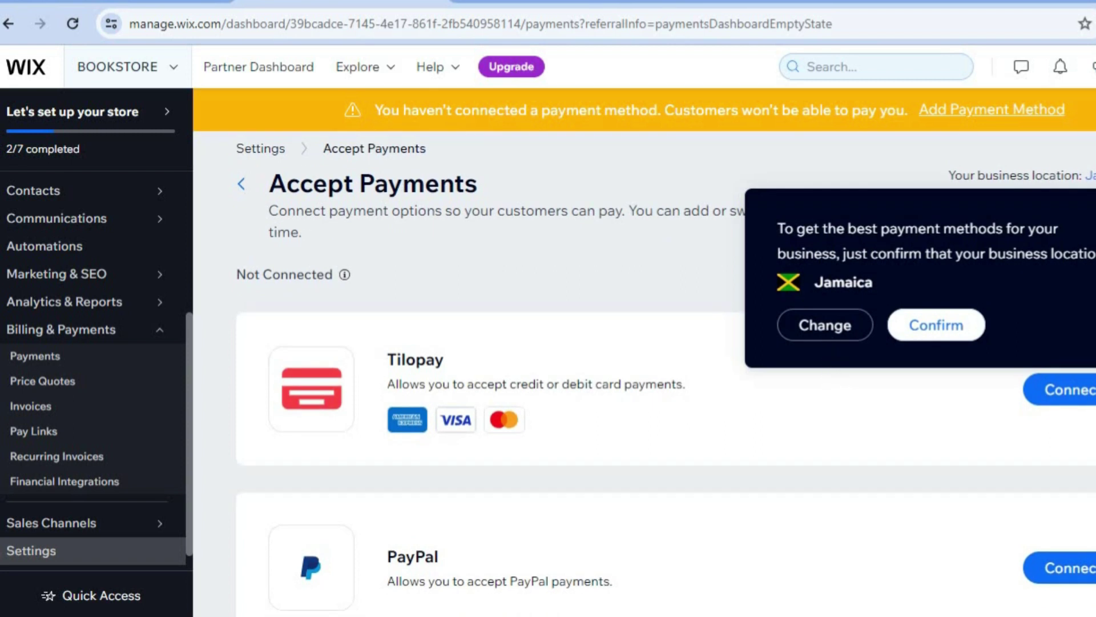
scroll(628, 400, down, 5)
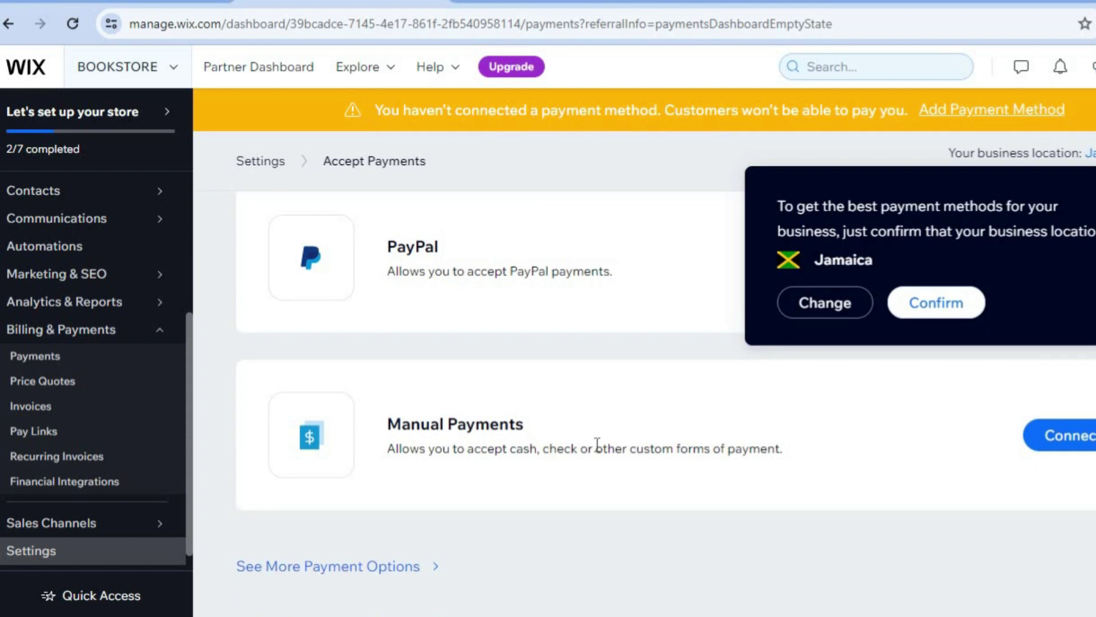
click(368, 563)
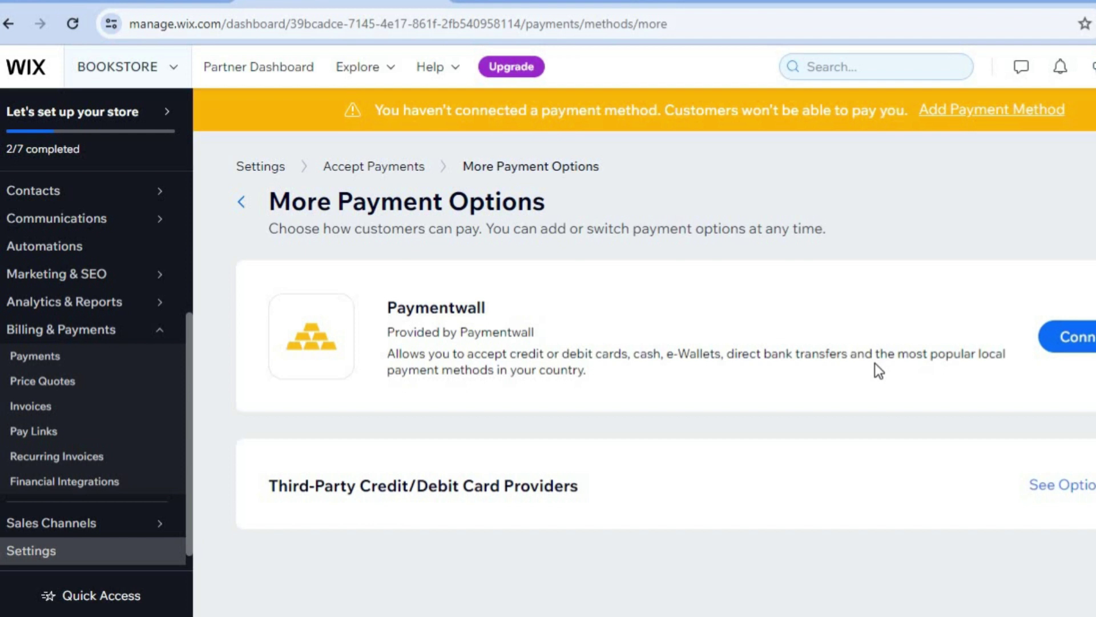
click(1066, 485)
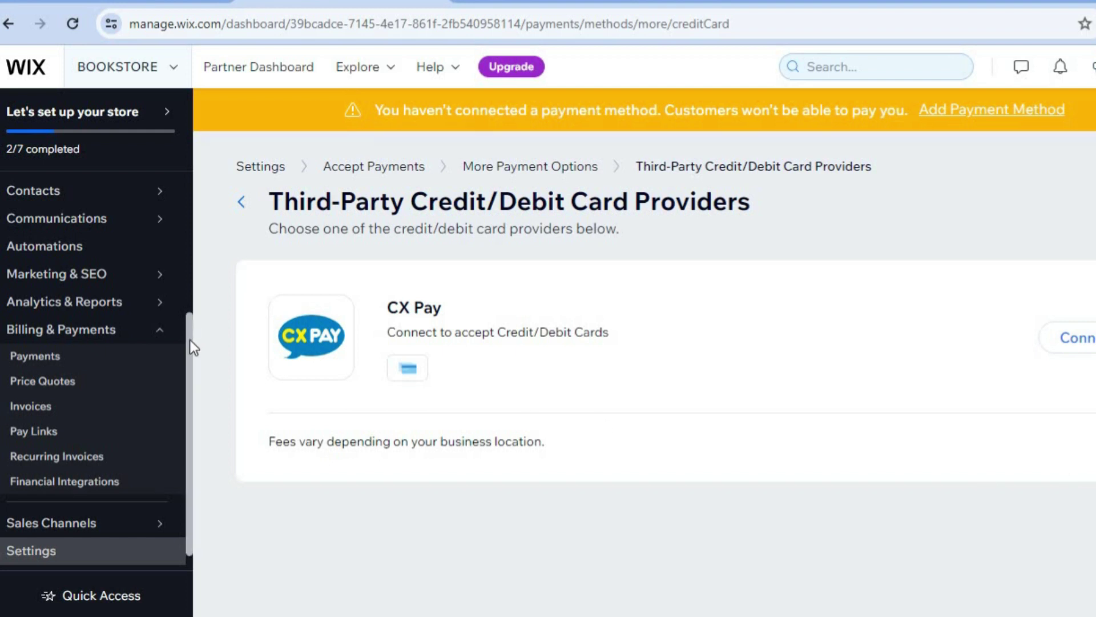
Return to the store's Setup page, start designing the site and choose to customize a designed template.
drag(190, 340, 194, 184)
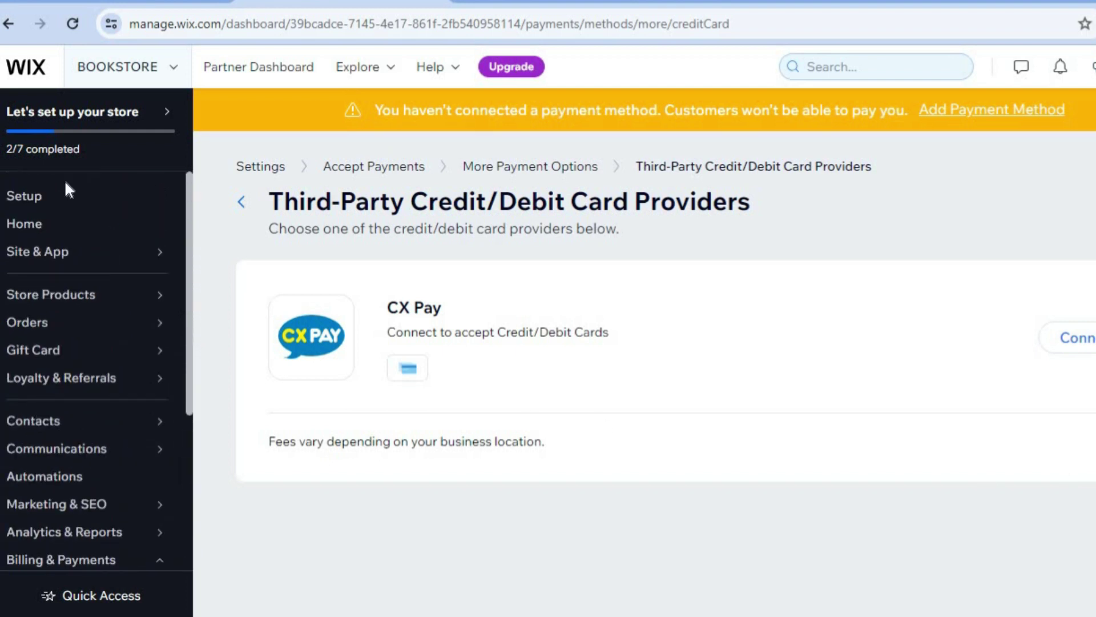
click(46, 201)
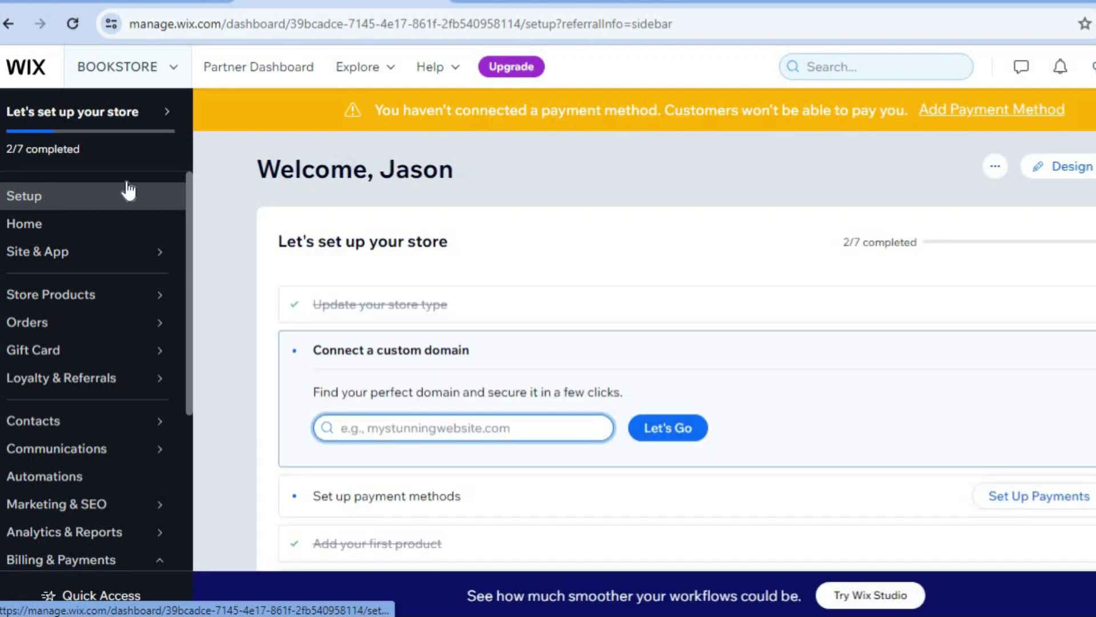
click(1086, 178)
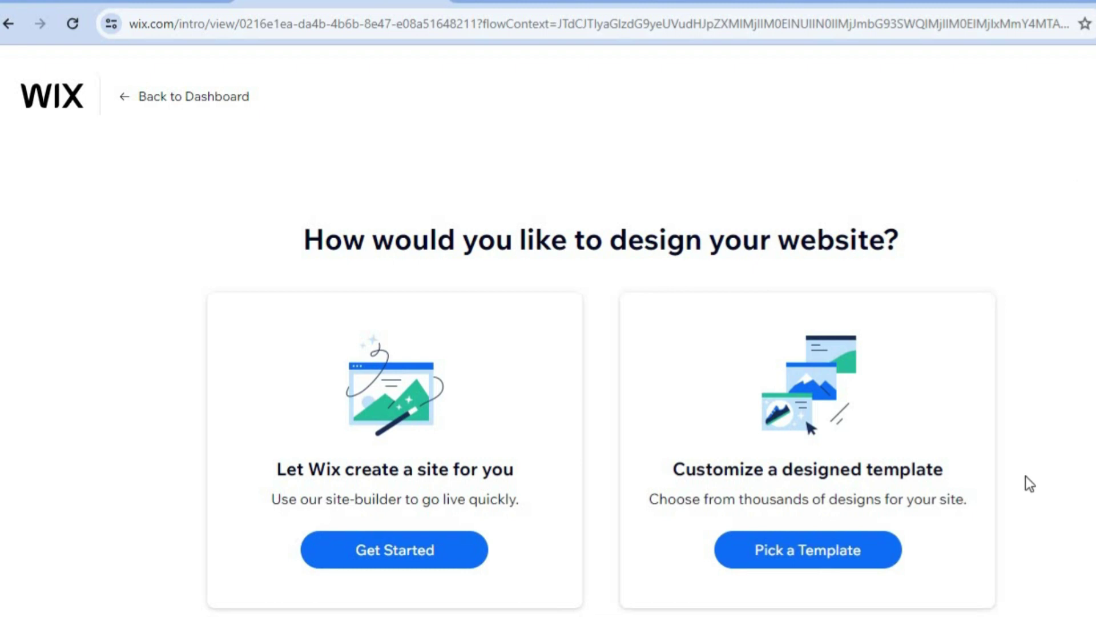
click(805, 541)
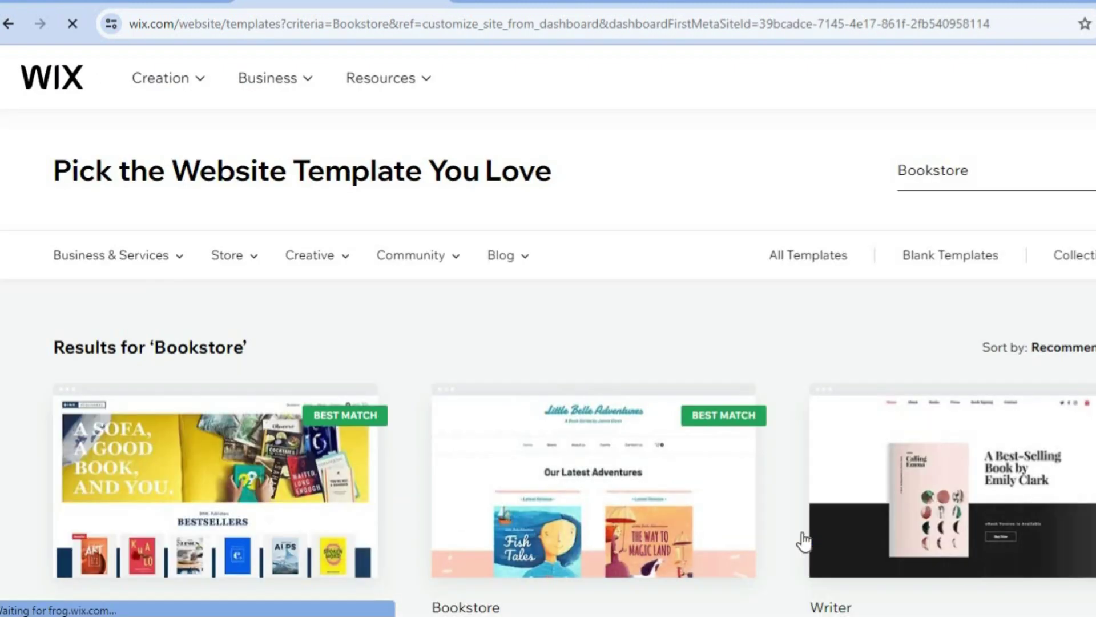
Open the Bookstore template with the yellow sofa banner for editing and close the AI site content dialog without generating text.
scroll(548, 331, down, 3)
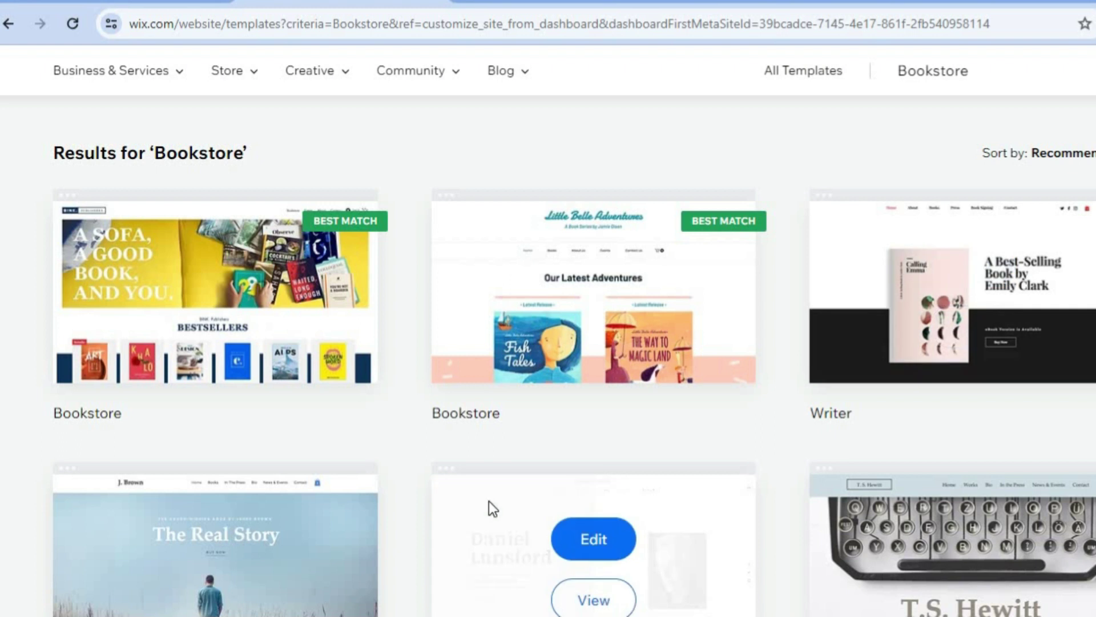
mouse_move(221, 323)
click(217, 280)
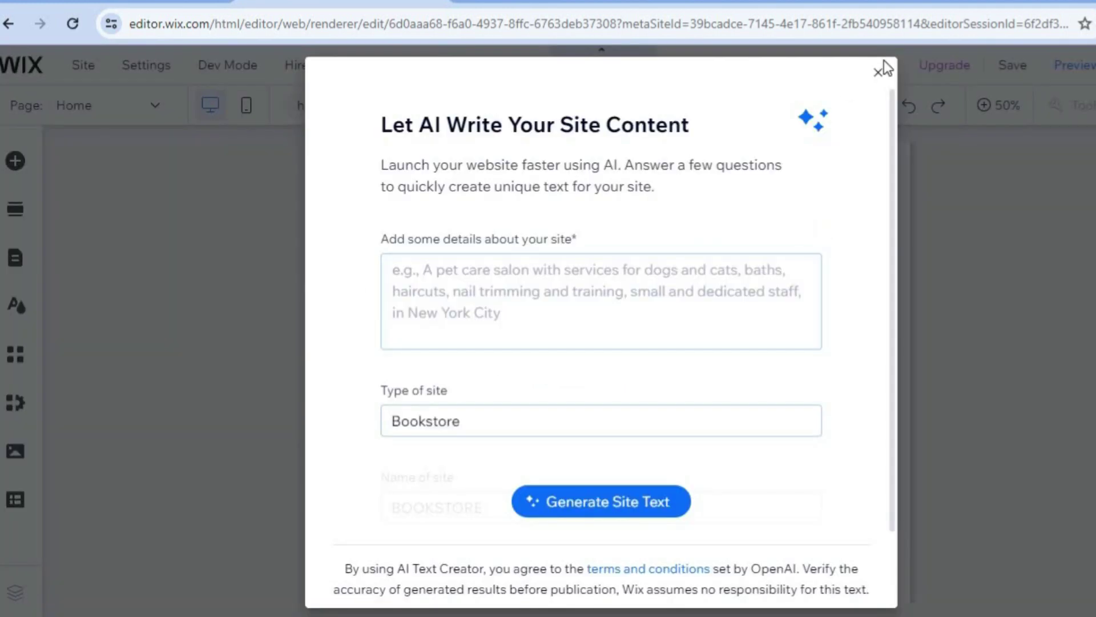
click(603, 284)
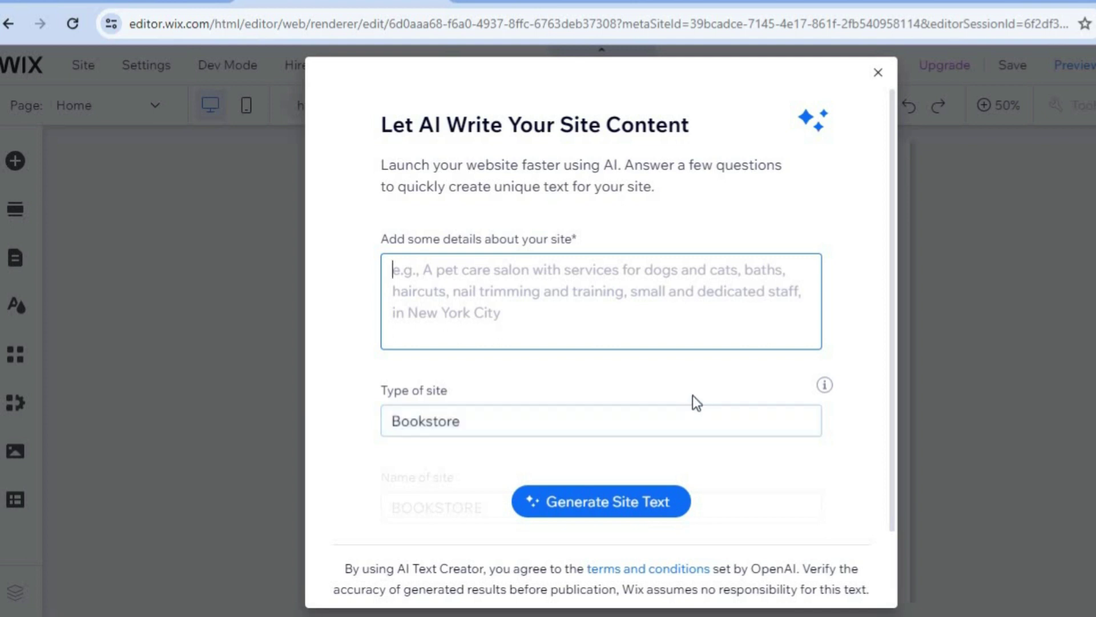
click(880, 74)
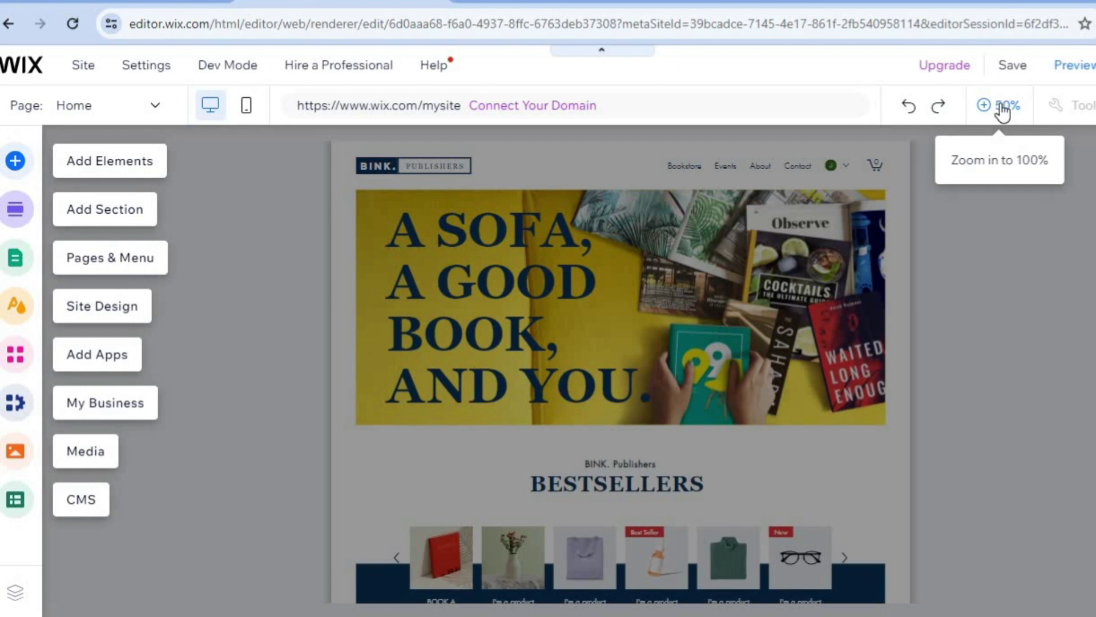
Look over the home page's sections at 100% and open Quick Edit for the Welcome section.
click(1002, 108)
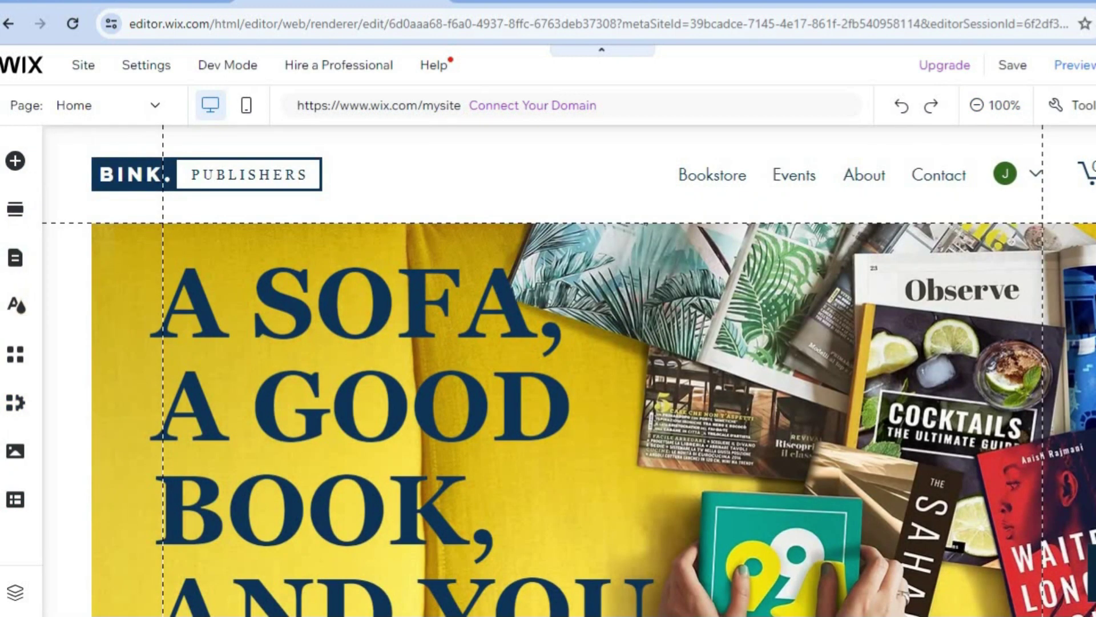
scroll(594, 370, down, 15)
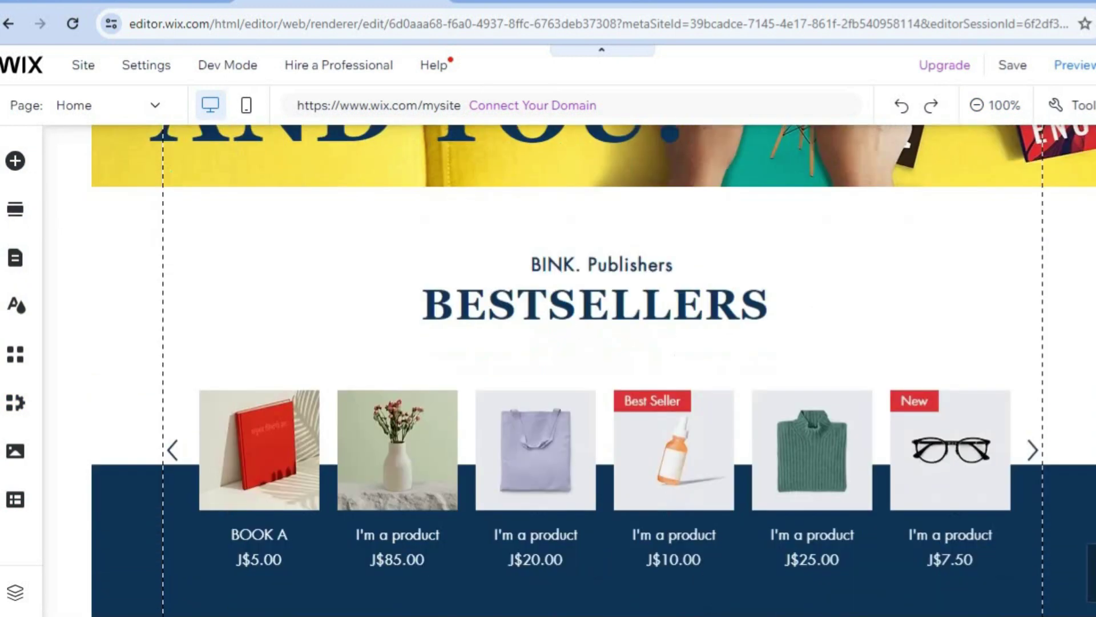
scroll(603, 369, down, 5)
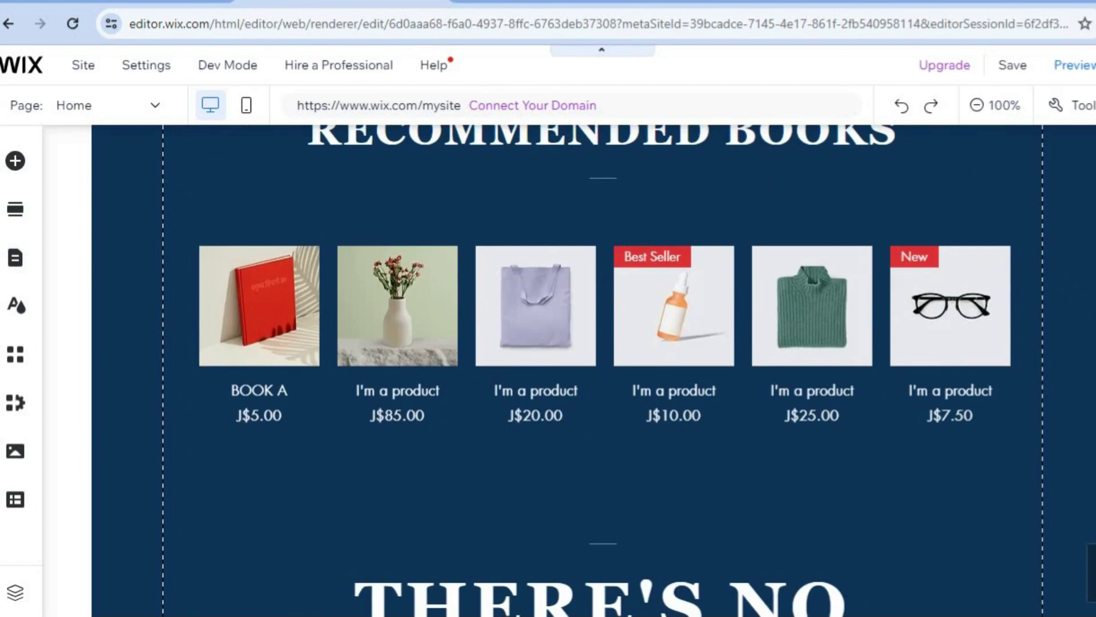
scroll(603, 370, down, 9)
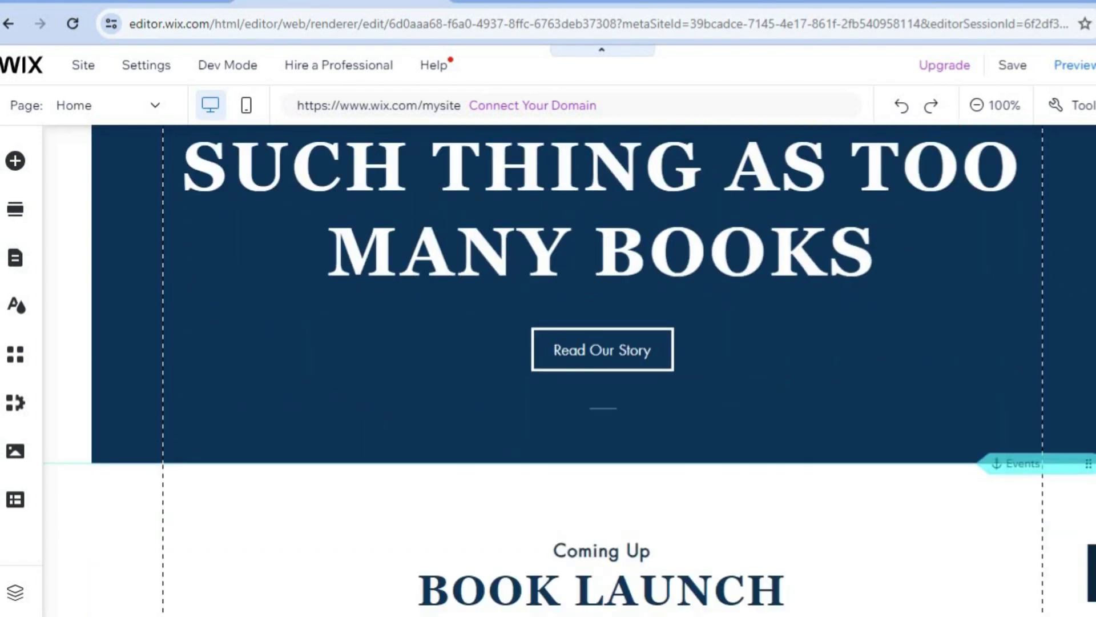
scroll(594, 370, up, 20)
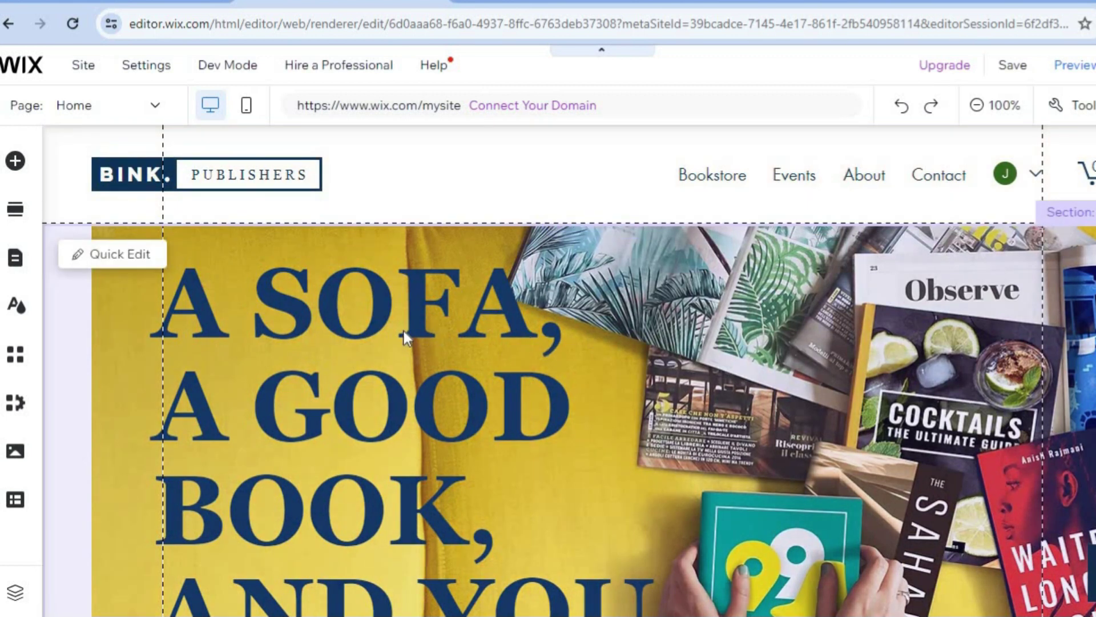
click(112, 256)
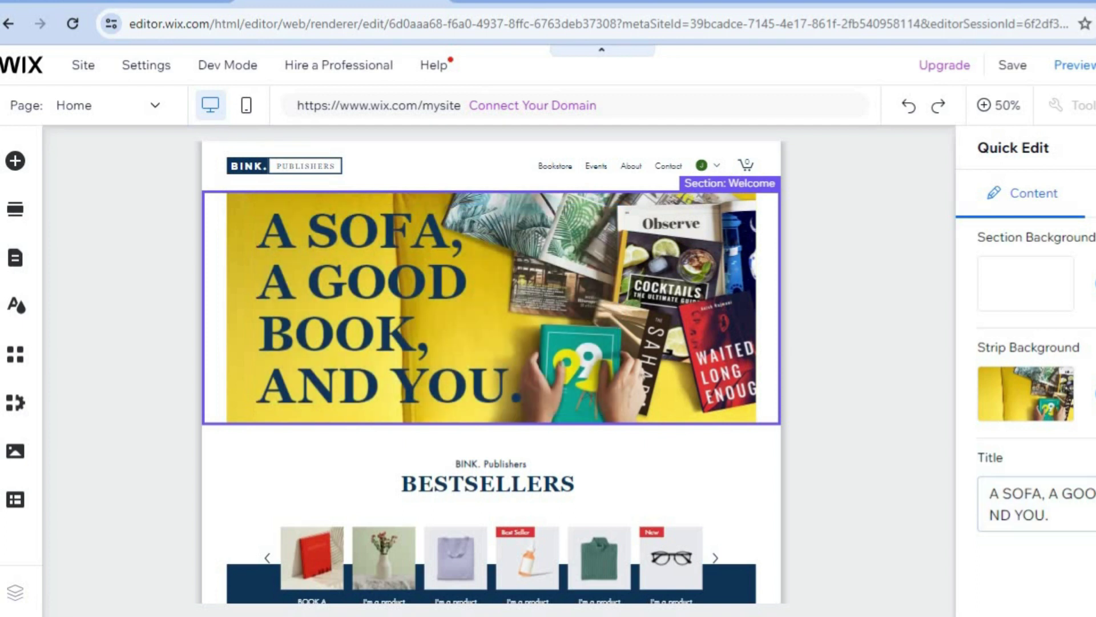
Return to the Welcome section at 100% and look through the Payments and Video & Music elements that can be added, without adding any.
click(744, 272)
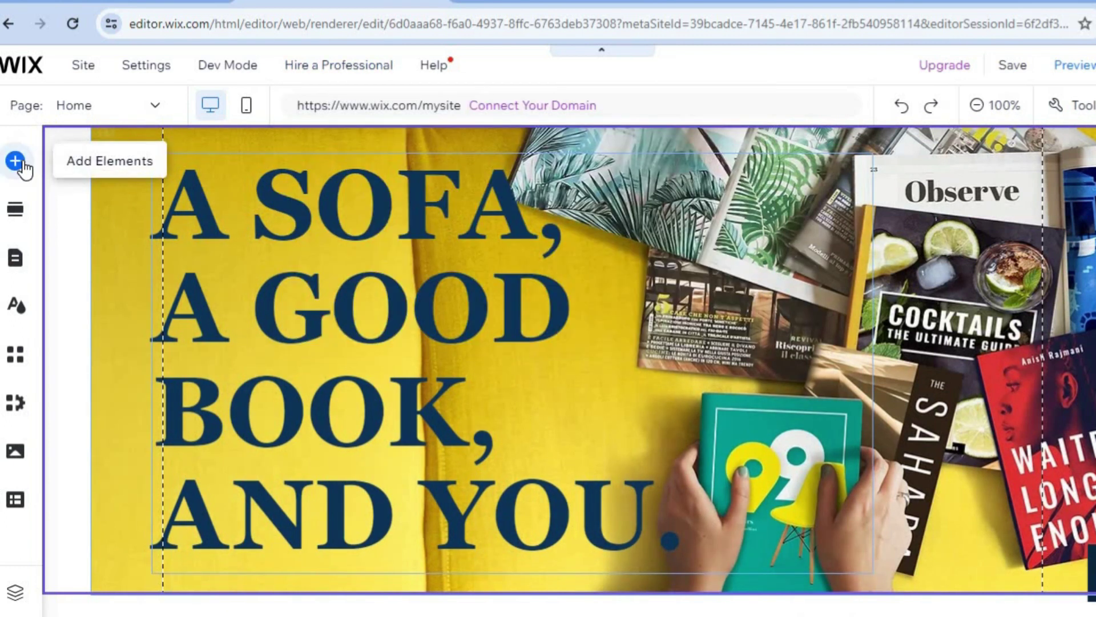
click(23, 166)
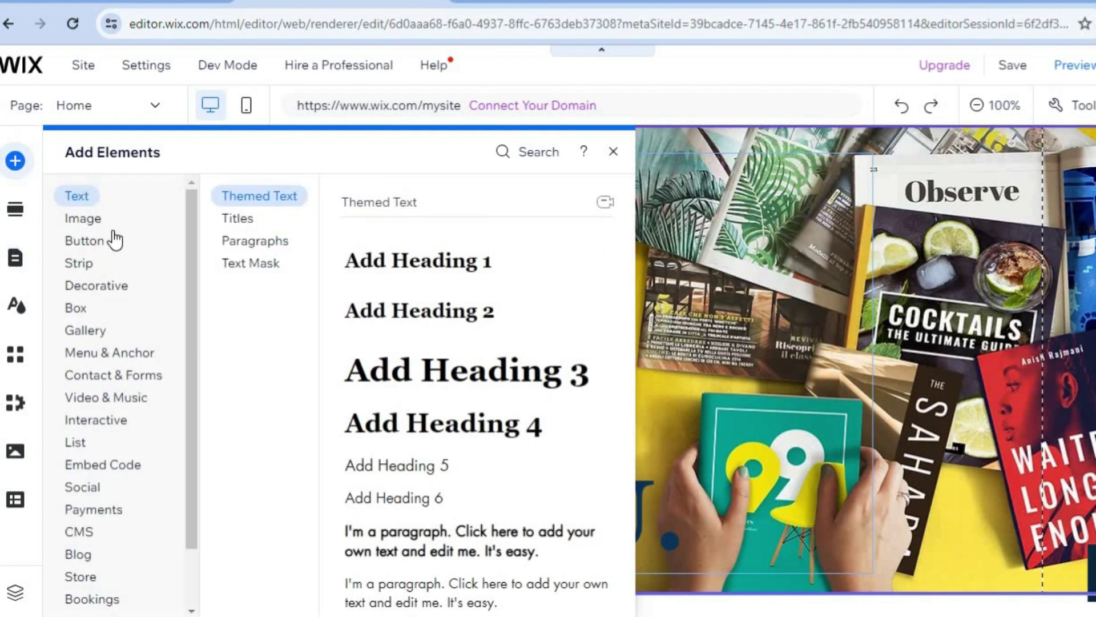
click(93, 509)
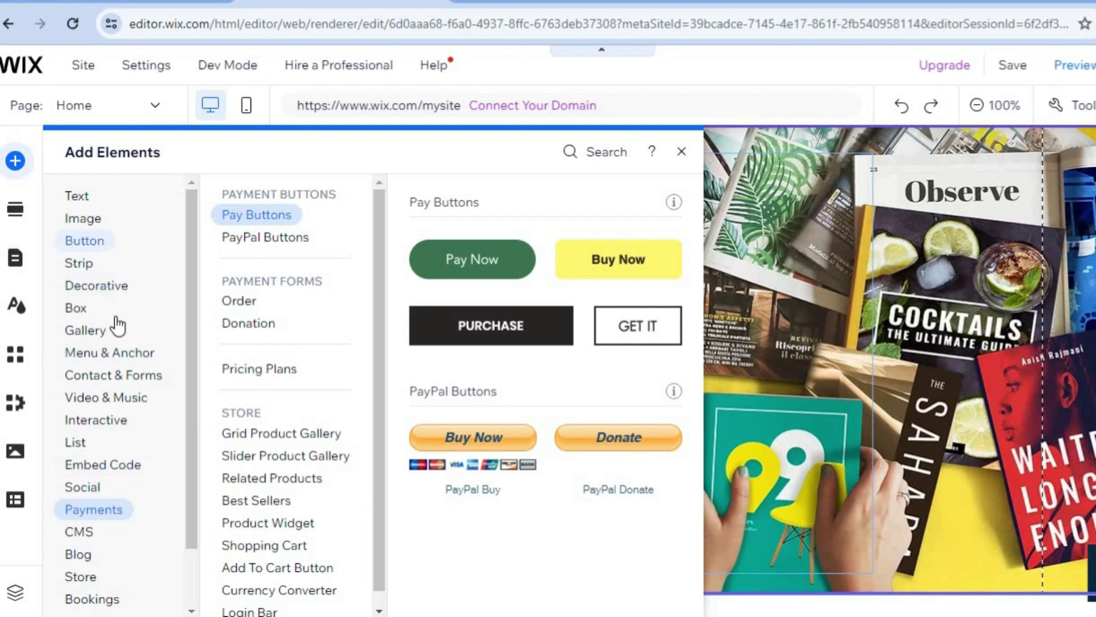
click(130, 394)
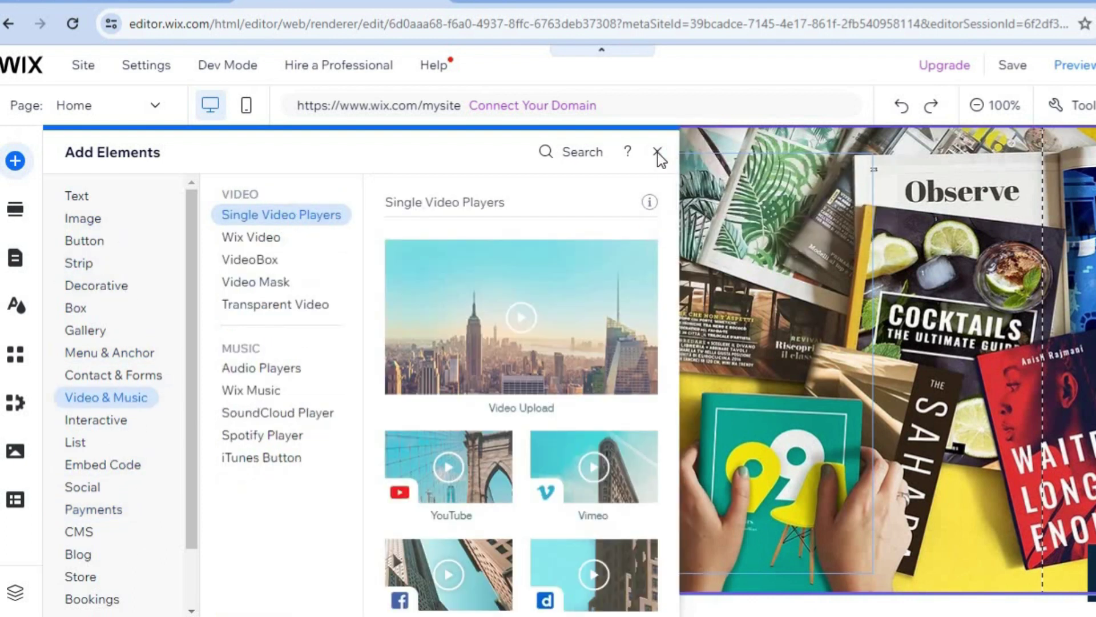
click(658, 153)
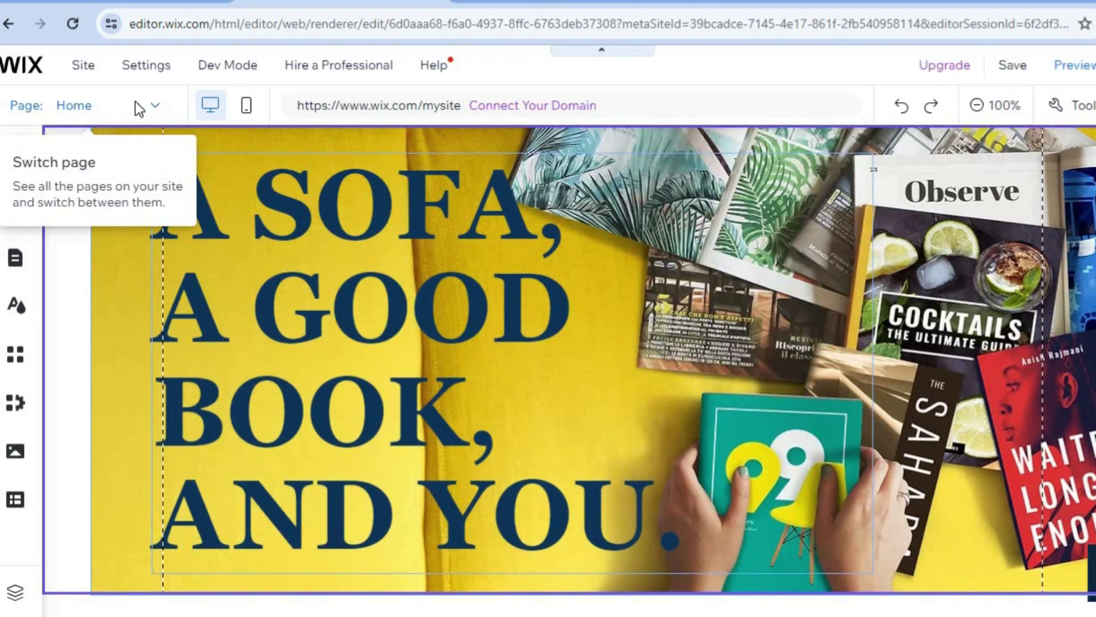
Switch the editor to the Bookstore store page and open the site in preview mode.
click(136, 102)
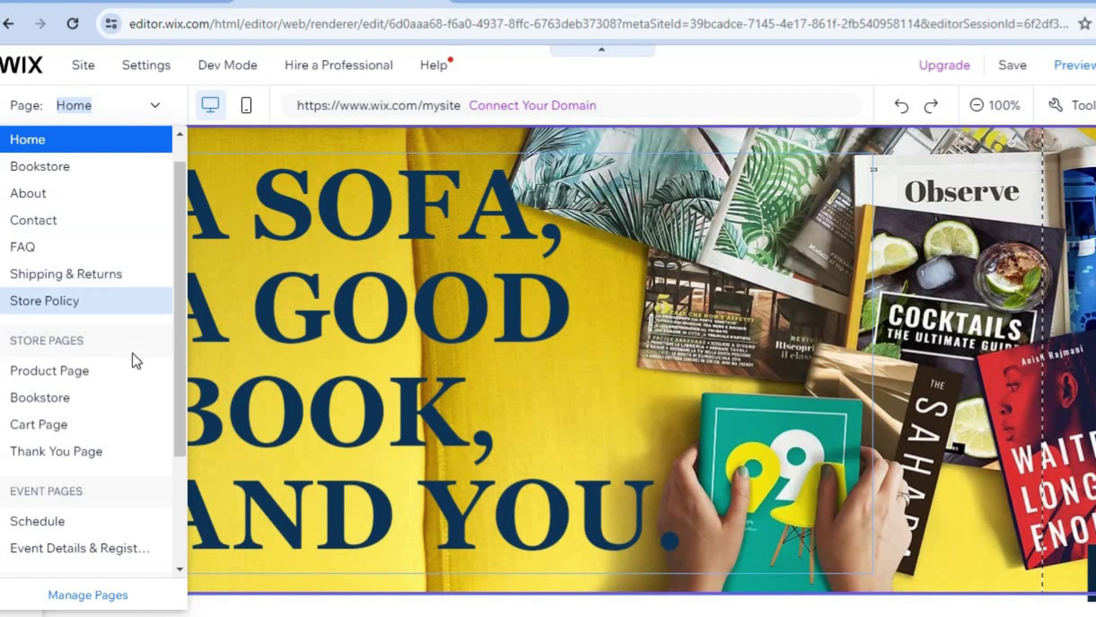
click(82, 394)
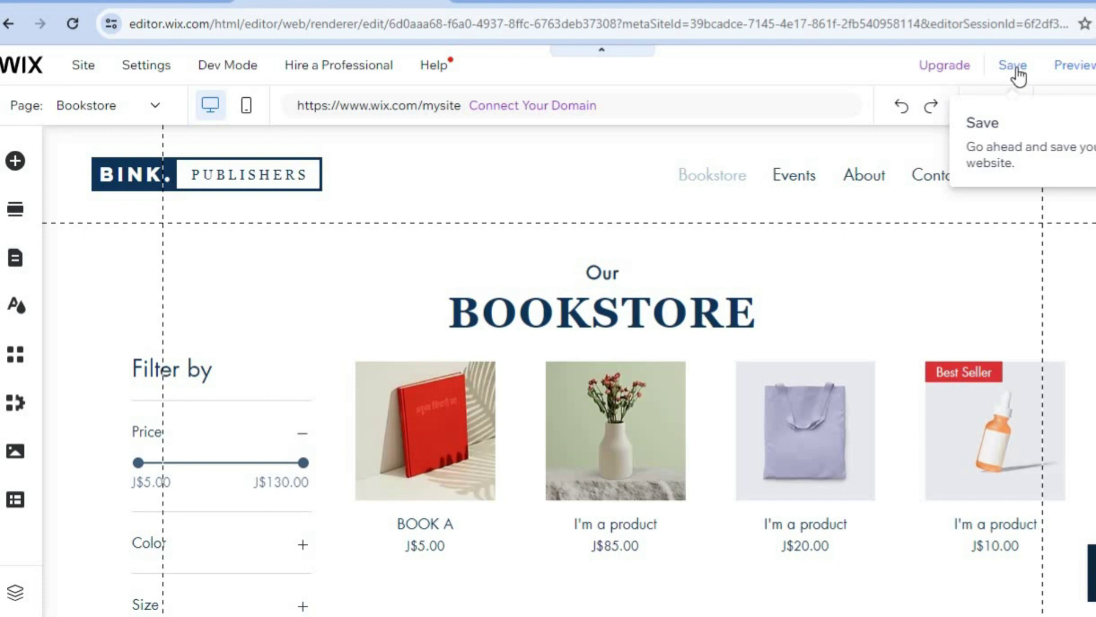
click(1071, 66)
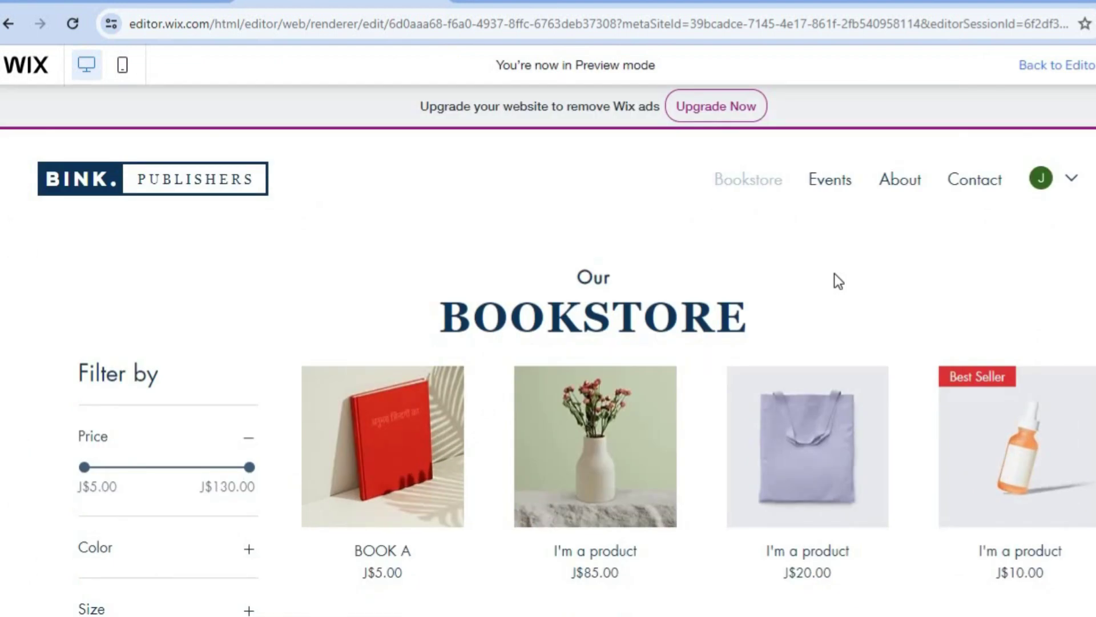
Go to the home page in the preview and look over its banner and Bestsellers section.
click(203, 190)
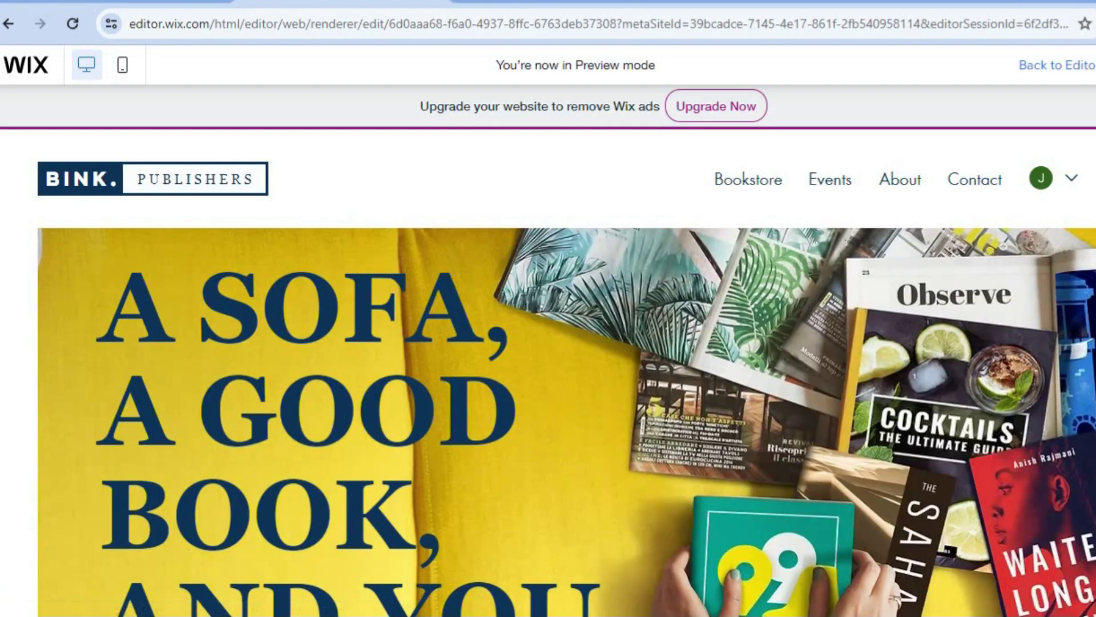
scroll(565, 371, down, 10)
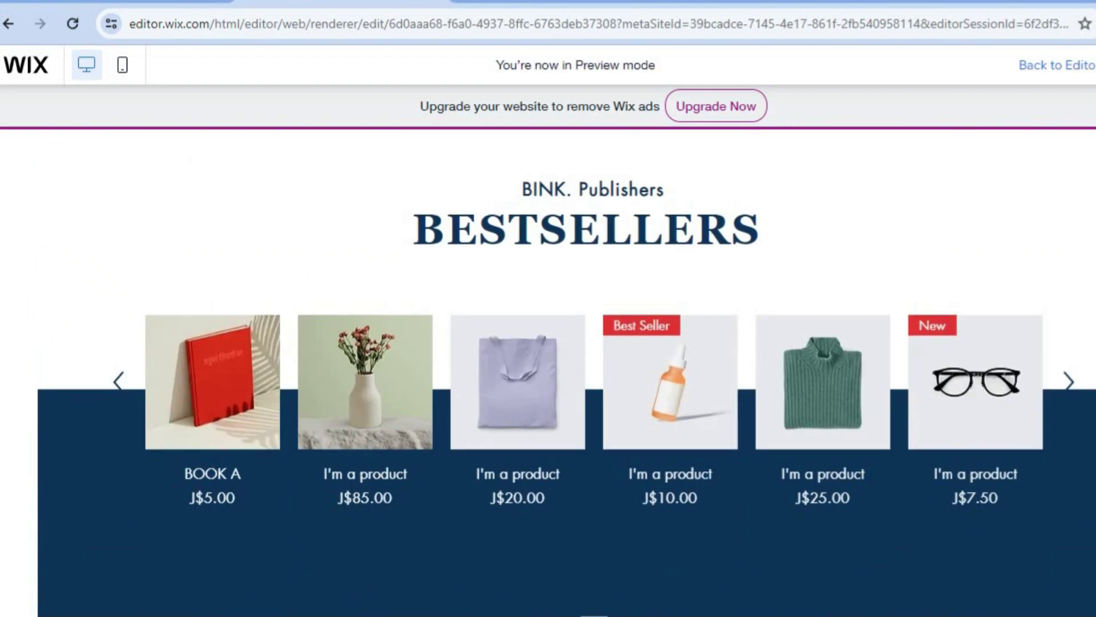
scroll(565, 371, up, 10)
scroll(565, 371, down, 5)
scroll(565, 371, up, 3)
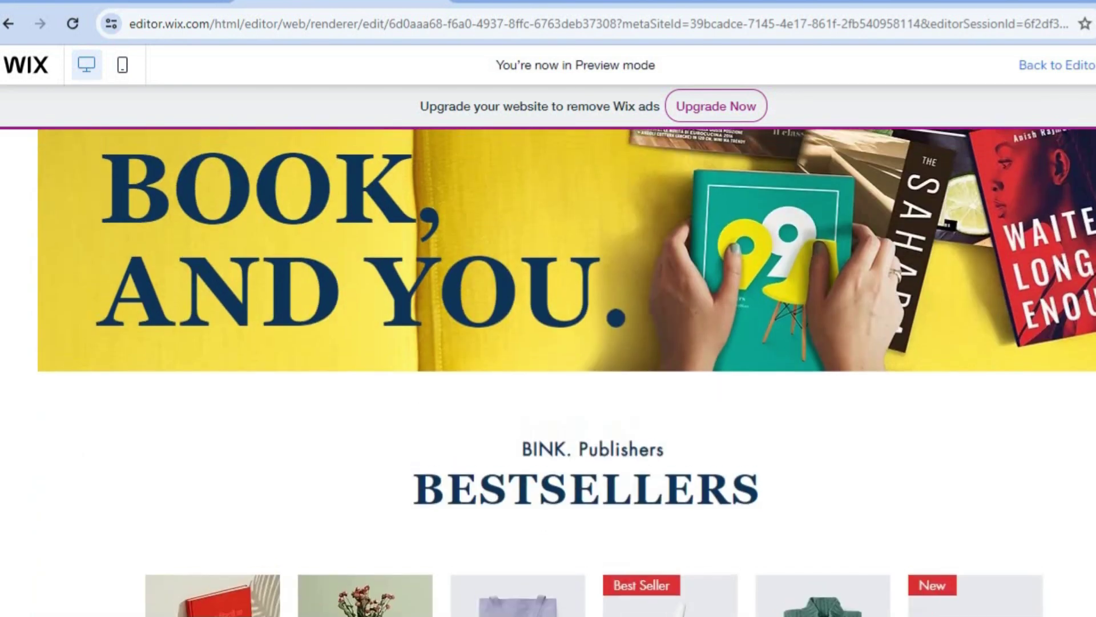
scroll(566, 371, up, 3)
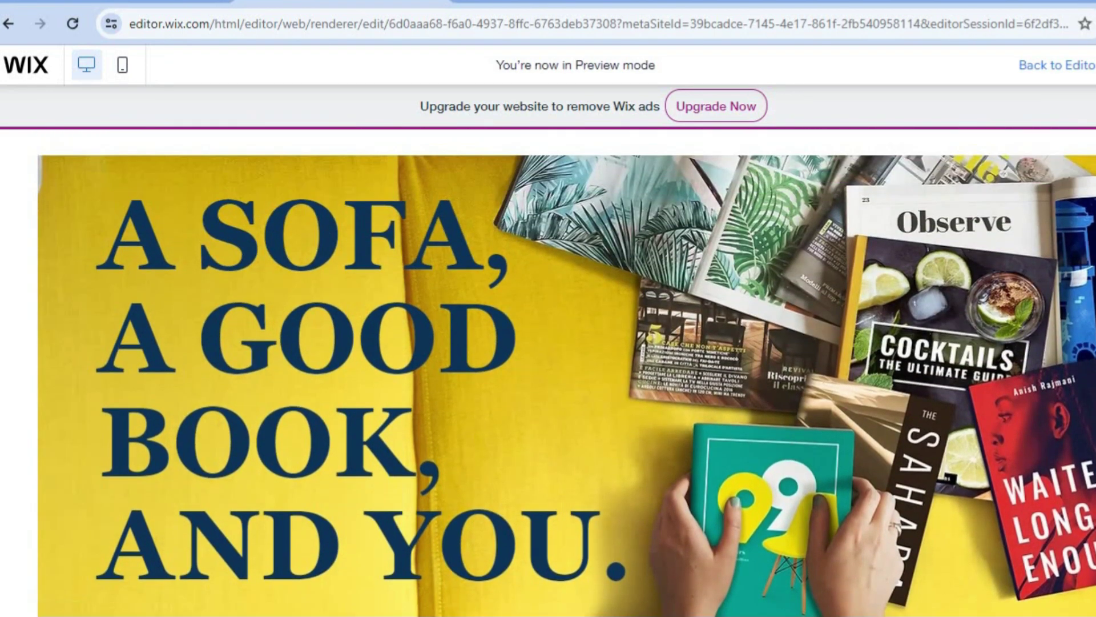